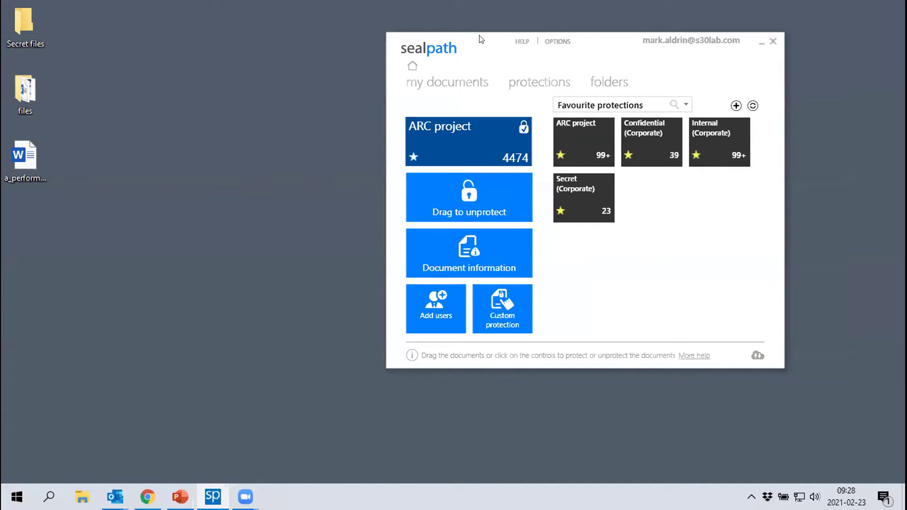
# - Open the ARC project protection for editing and view its four-user permissions list
pyautogui.moveTo(479, 35); pyautogui.dragTo(484, 28)
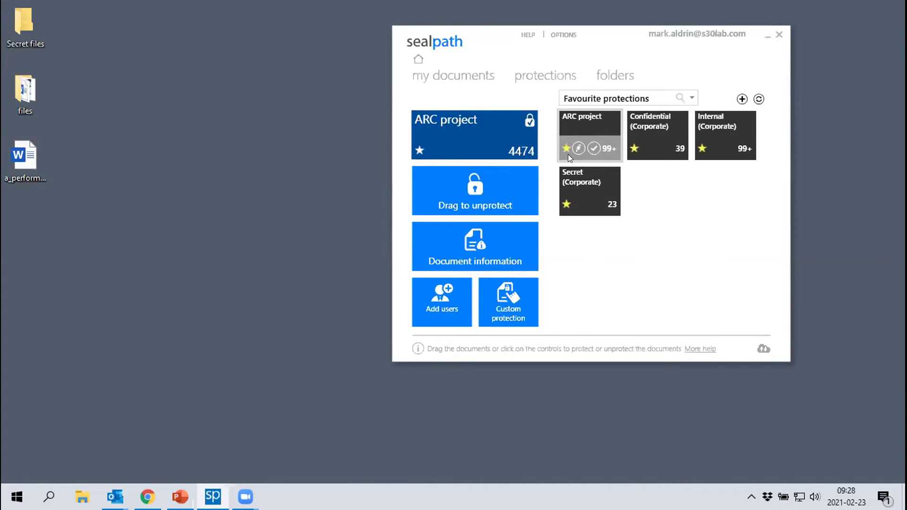
pyautogui.click(578, 147)
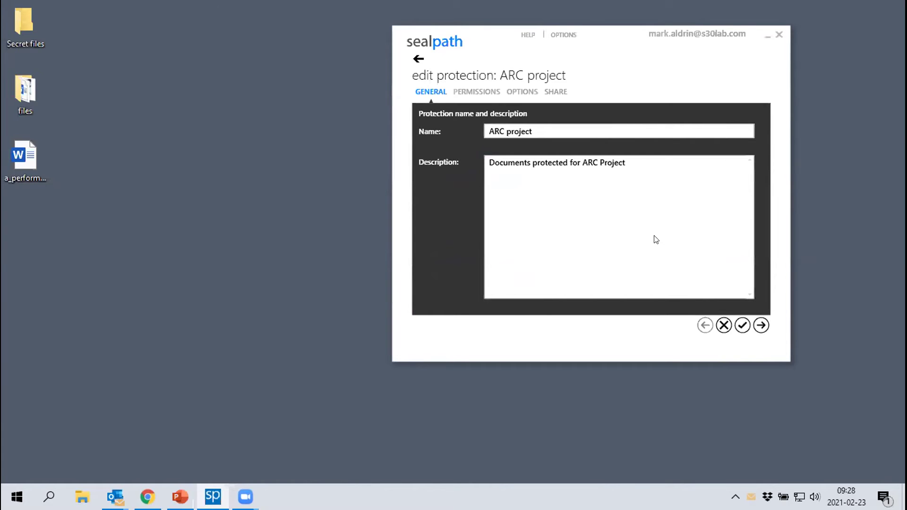
pyautogui.click(760, 325)
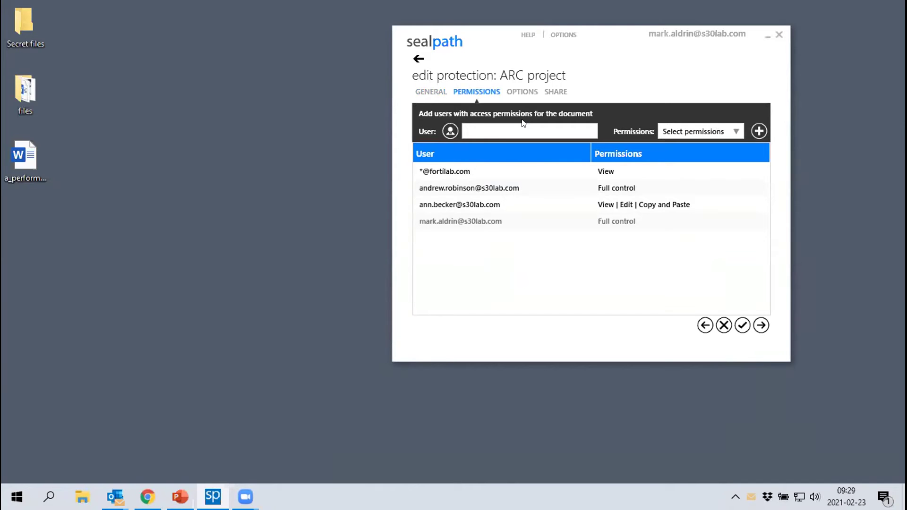
# - Enter a sealpath.com user's e-mail address as the new ARC project user, ready to choose permissions
pyautogui.write('rui.bern')
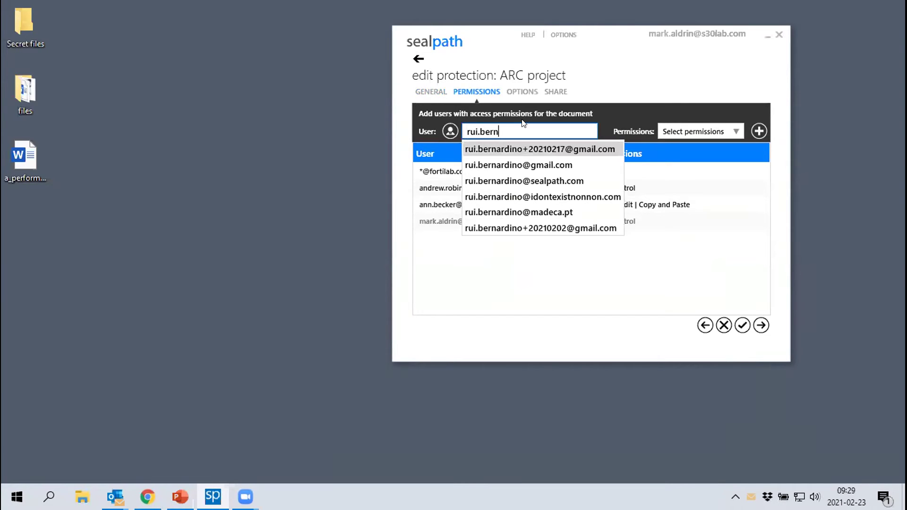
pyautogui.click(567, 181)
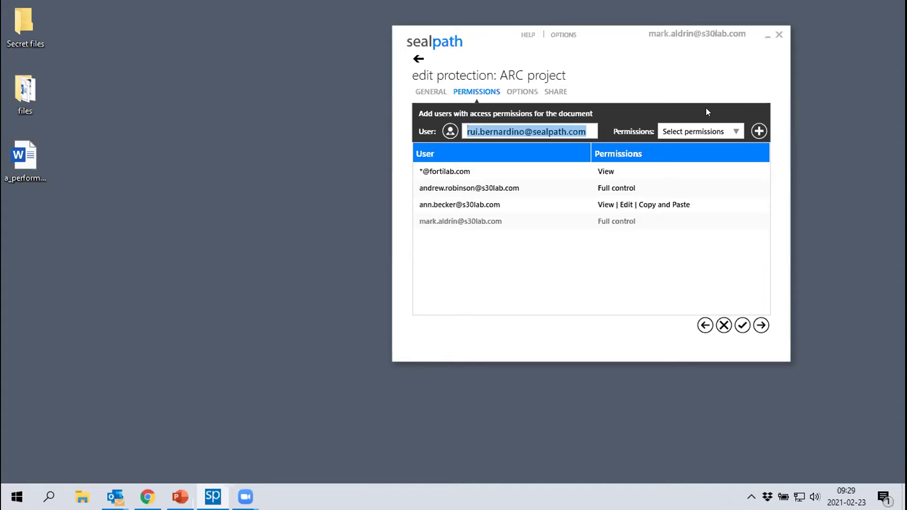
pyautogui.click(735, 130)
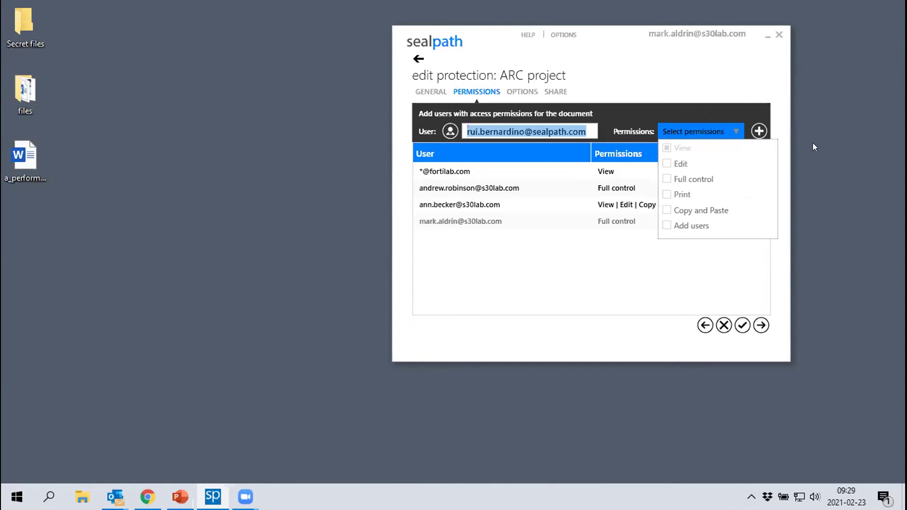
# - Add the new user to ARC project with Edit, Print, Copy and Paste and Add users rights
pyautogui.click(682, 163)
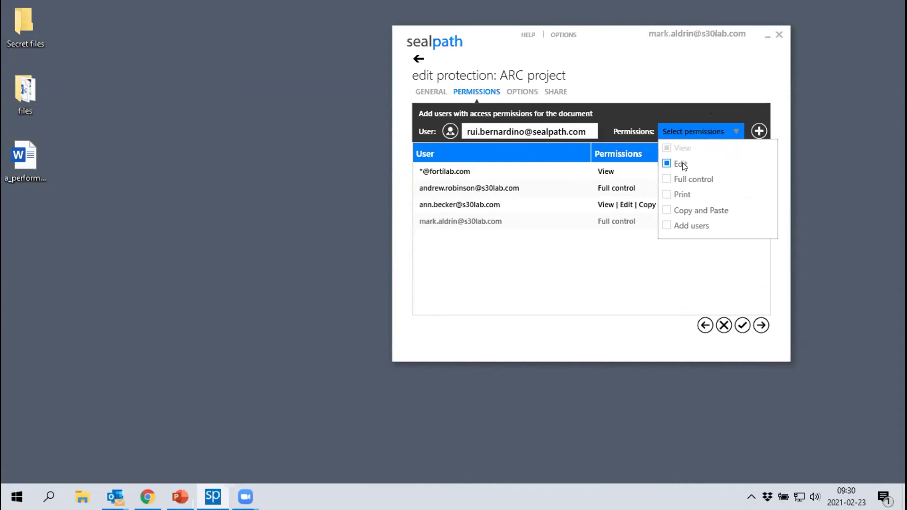
pyautogui.click(671, 194)
pyautogui.click(666, 210)
pyautogui.click(666, 209)
pyautogui.click(666, 210)
pyautogui.click(666, 226)
pyautogui.click(759, 131)
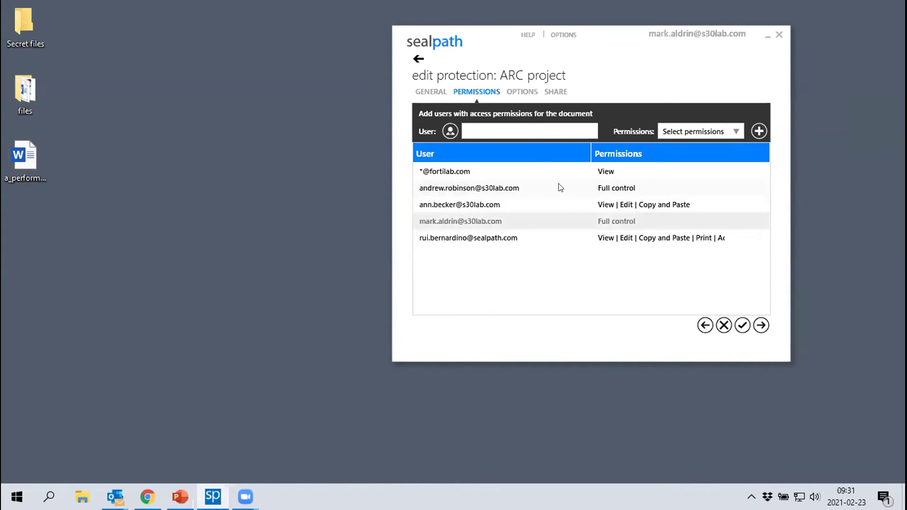
pyautogui.click(619, 237)
pyautogui.click(758, 237)
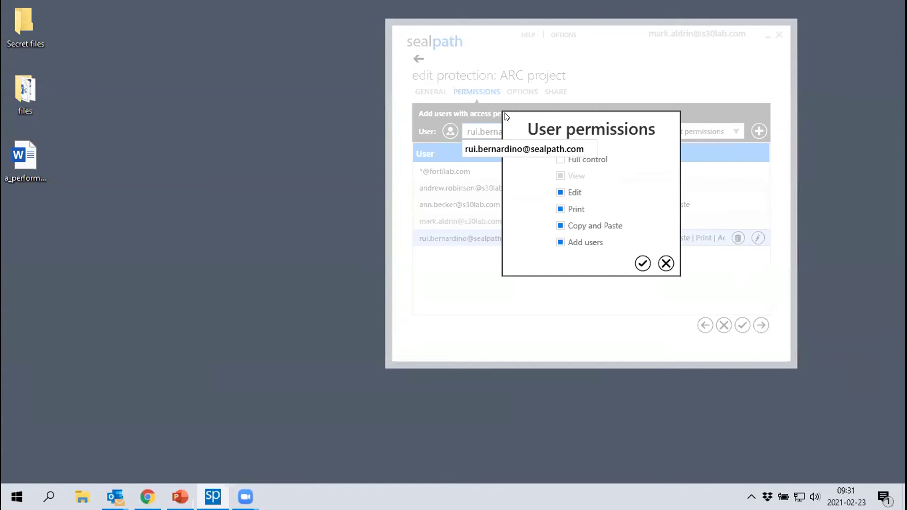
pyautogui.click(666, 263)
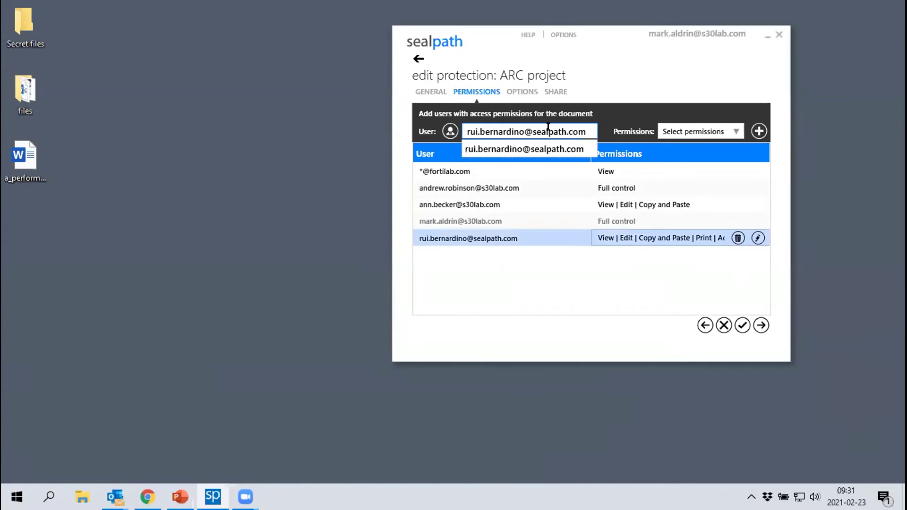
pyautogui.click(565, 150)
pyautogui.click(719, 125)
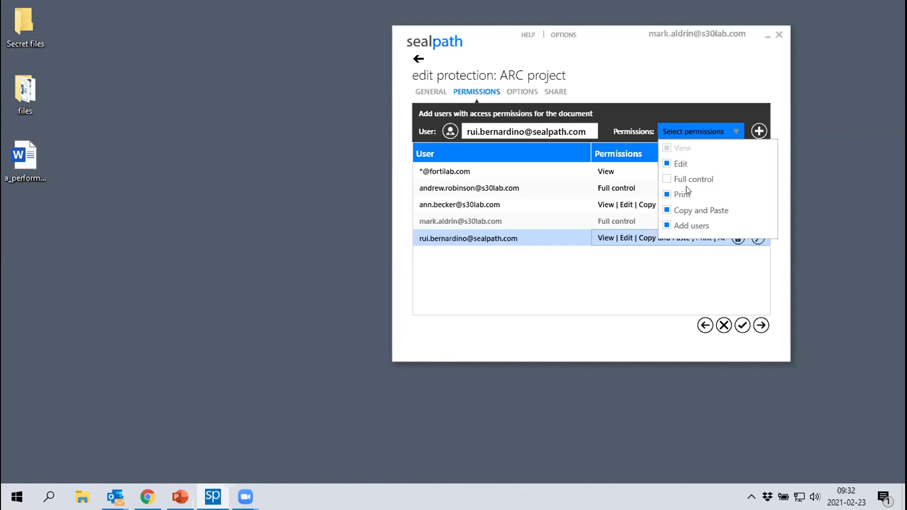
pyautogui.click(670, 265)
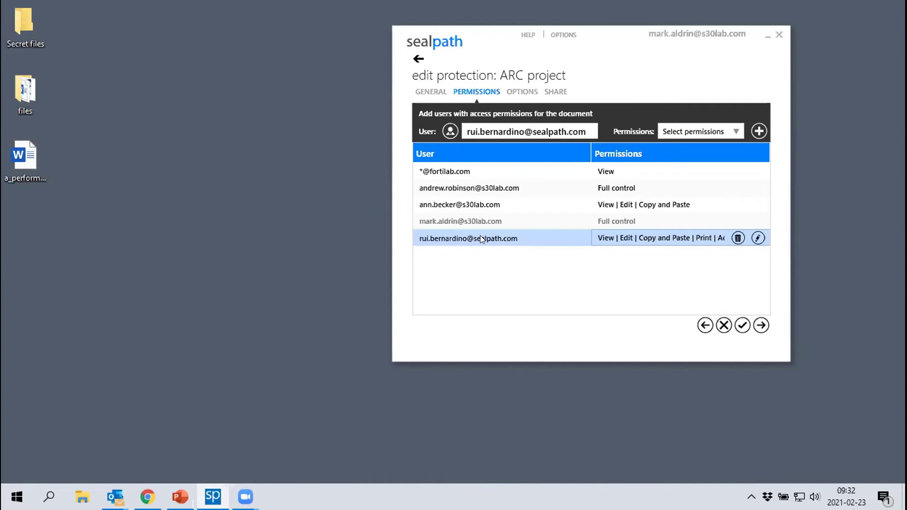
# - Reduce the sealpath.com user's ARC project rights to View and Edit only
pyautogui.click(758, 237)
pyautogui.click(560, 192)
pyautogui.click(560, 242)
pyautogui.click(560, 225)
pyautogui.click(560, 209)
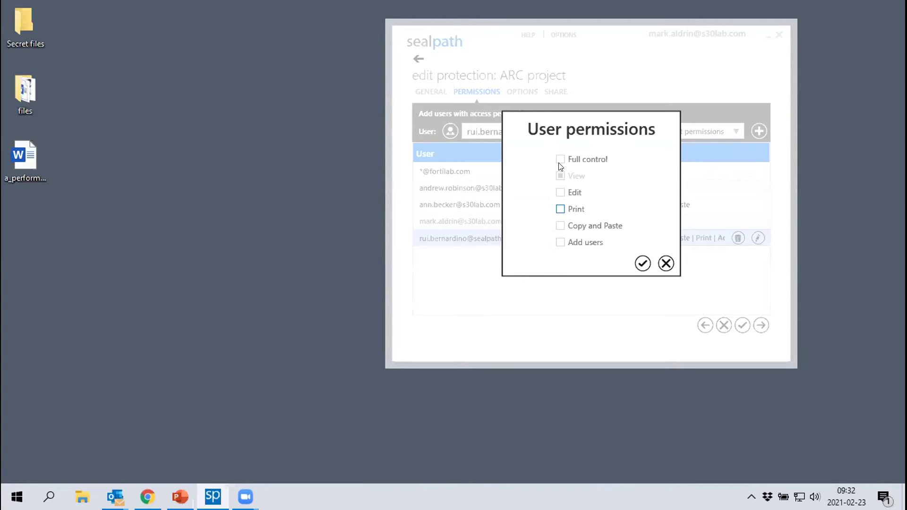
pyautogui.click(560, 193)
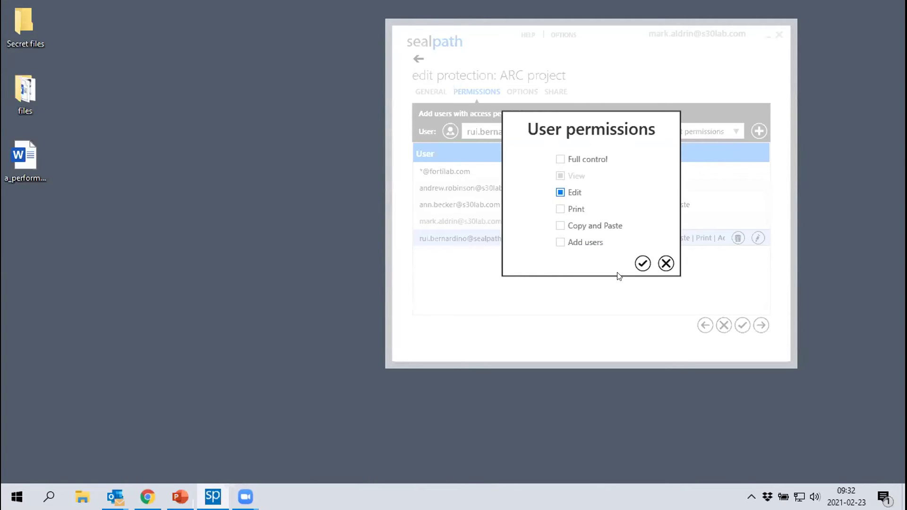
pyautogui.click(642, 264)
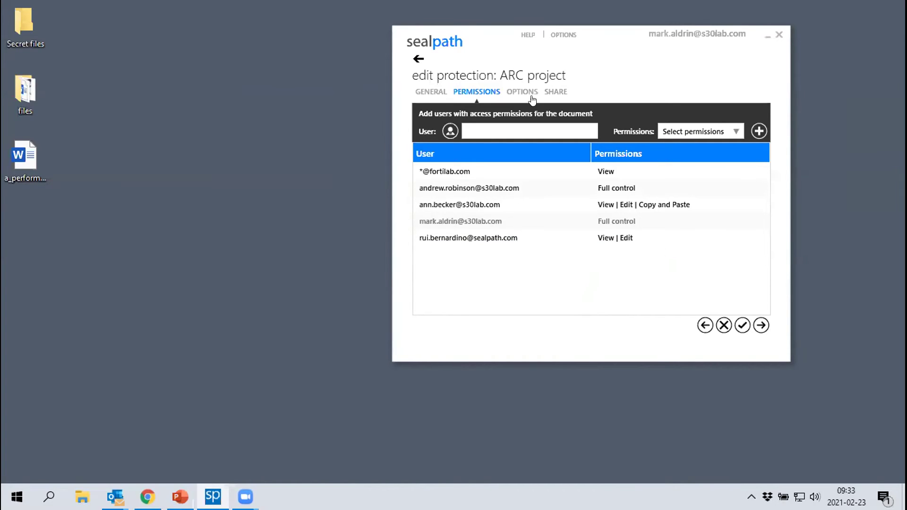
# - Remove the sealpath.com user from the ARC project permissions list
pyautogui.click(700, 235)
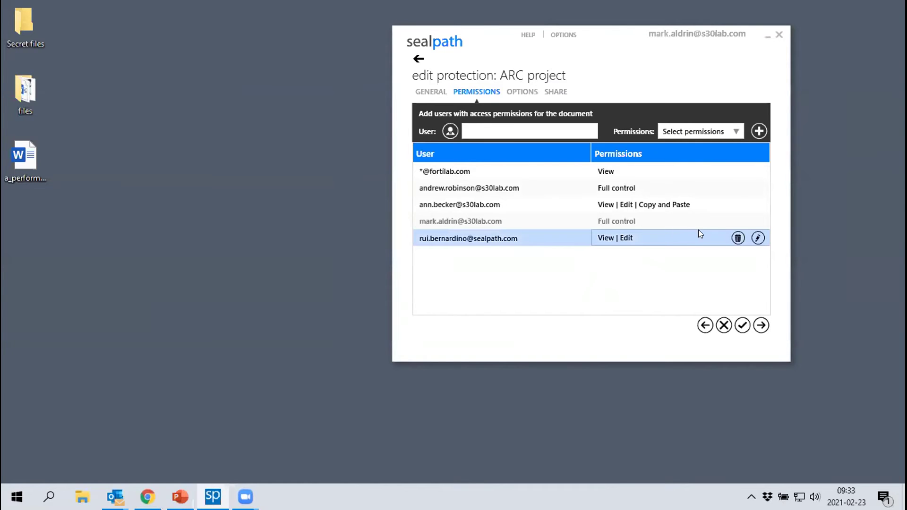
pyautogui.click(737, 238)
pyautogui.click(700, 245)
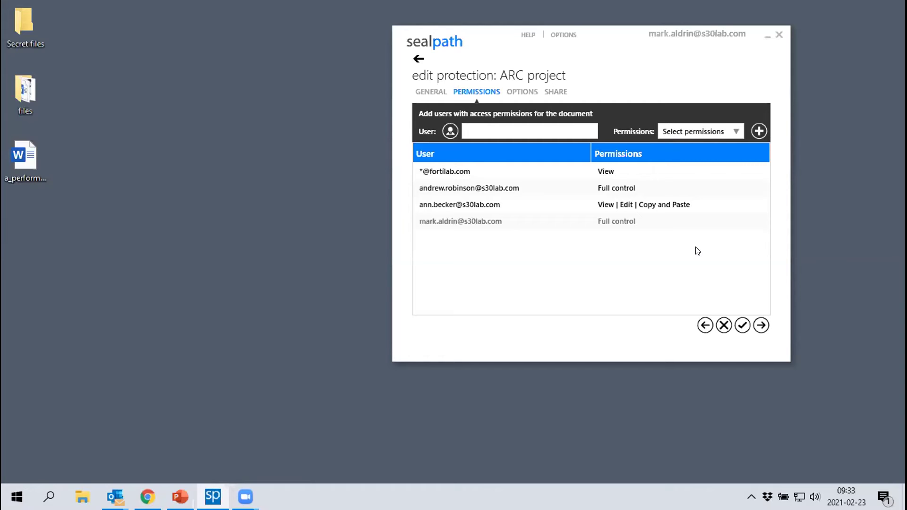
# - Set the ARC project expiration date to 2021-07-17 and view its two shared users
pyautogui.click(760, 326)
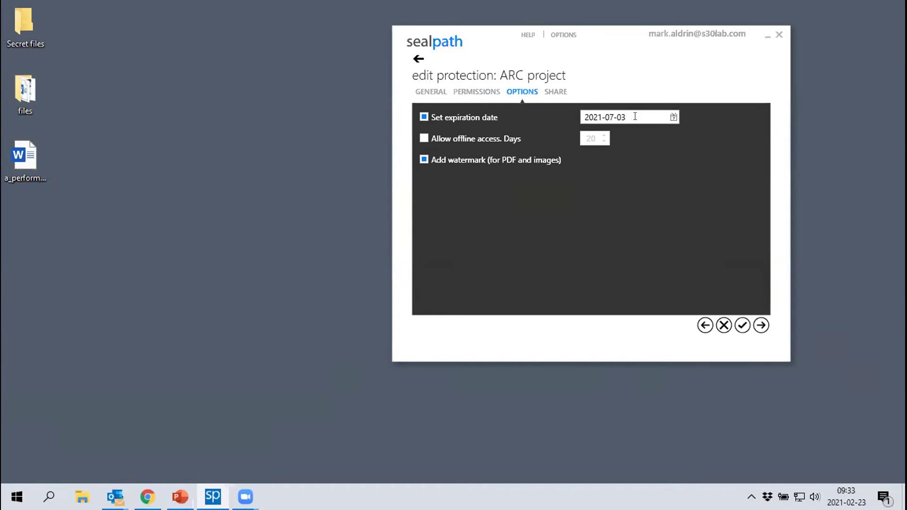
pyautogui.click(673, 117)
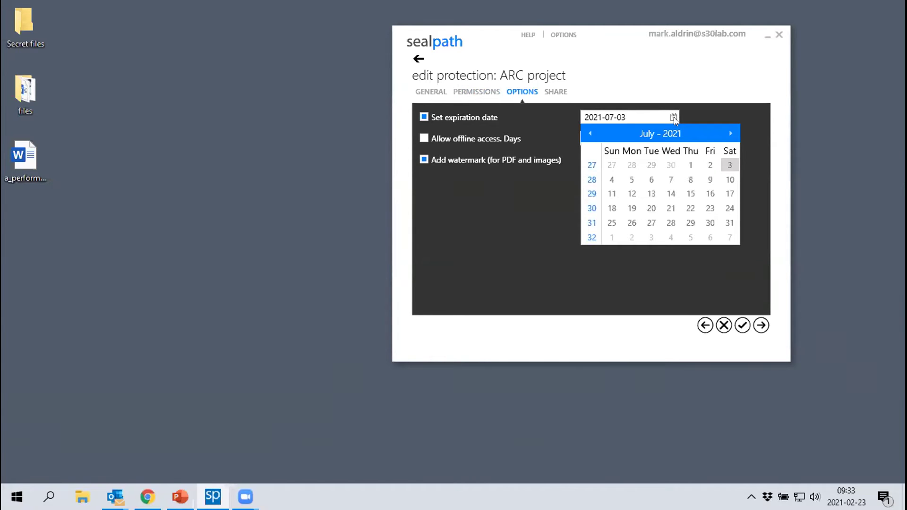
pyautogui.click(729, 194)
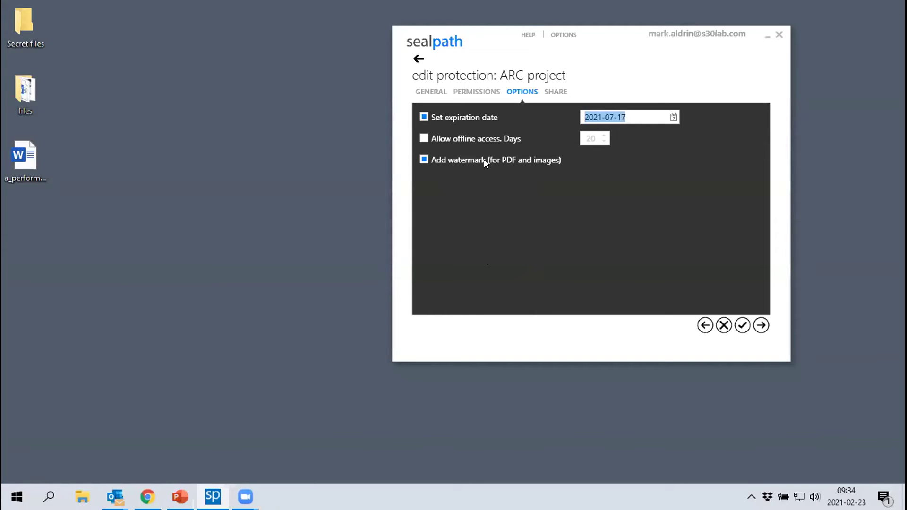
pyautogui.click(760, 325)
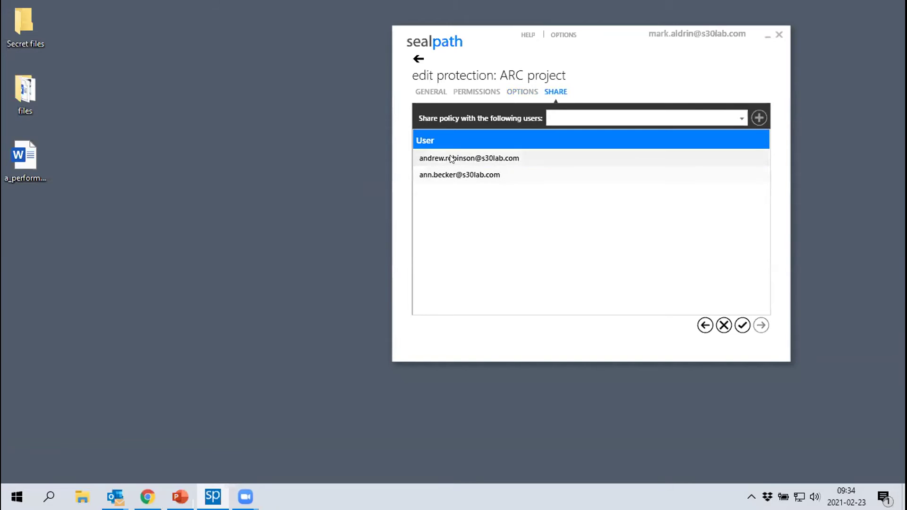
# - Review the shared users' access rights, then save the ARC project protection edits
pyautogui.moveTo(450, 176)
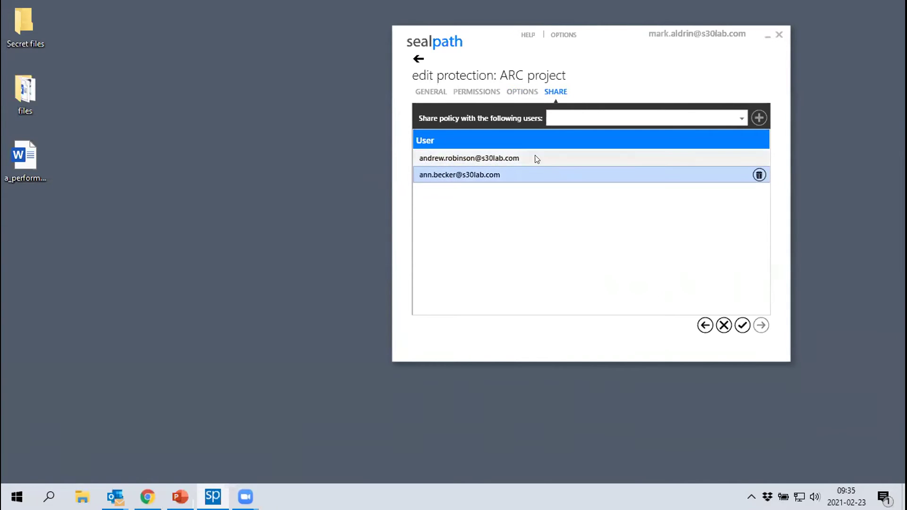
pyautogui.click(465, 92)
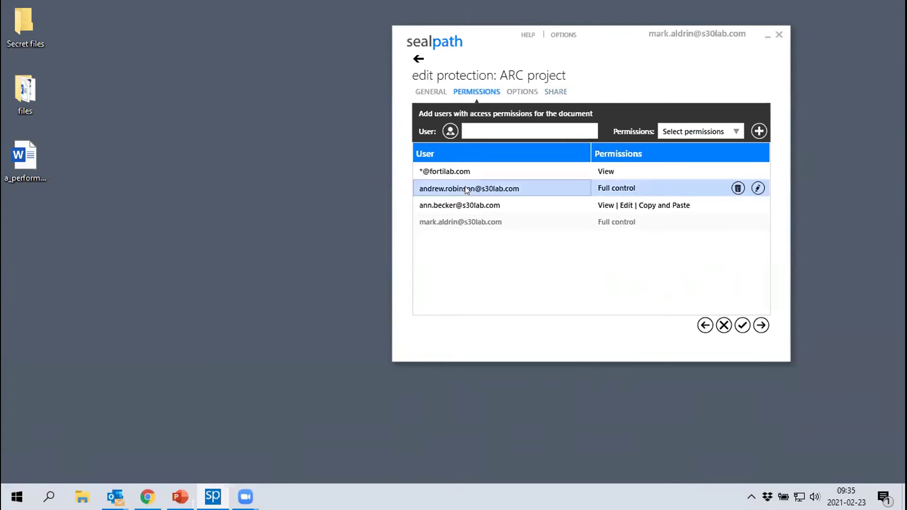
pyautogui.click(463, 206)
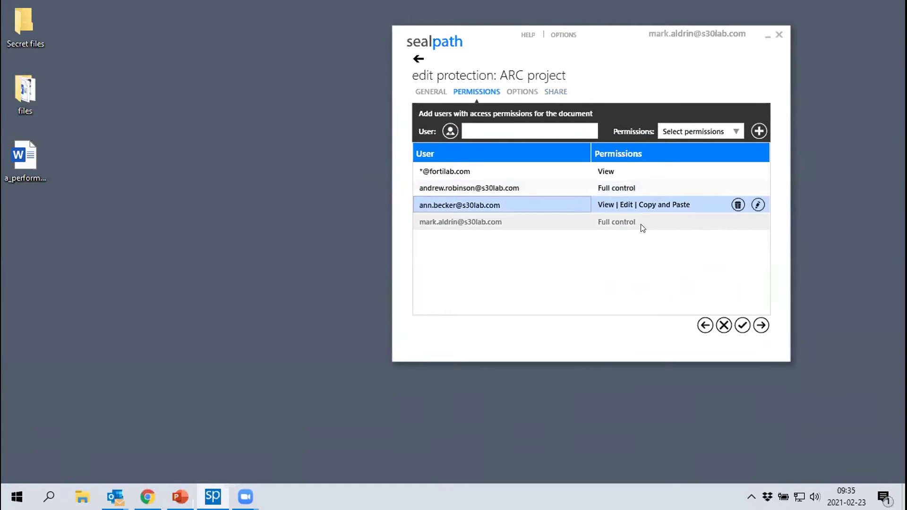
pyautogui.click(557, 93)
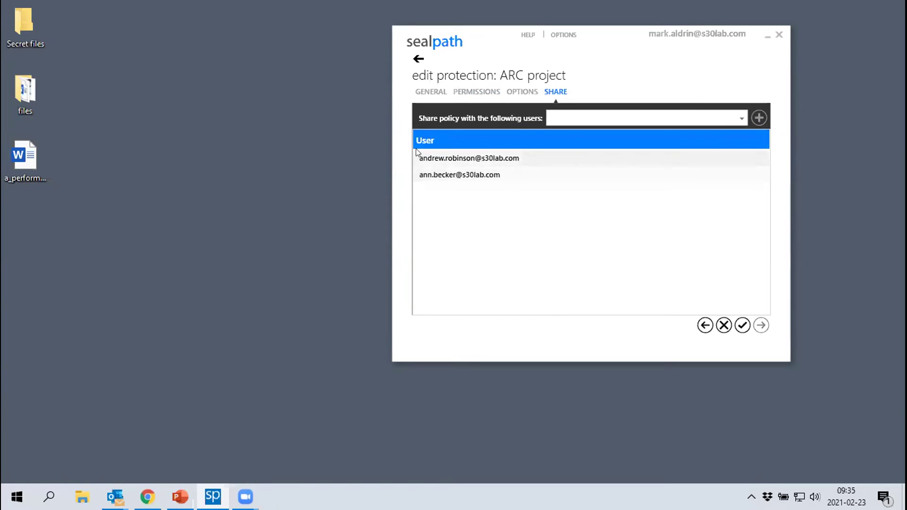
pyautogui.click(438, 163)
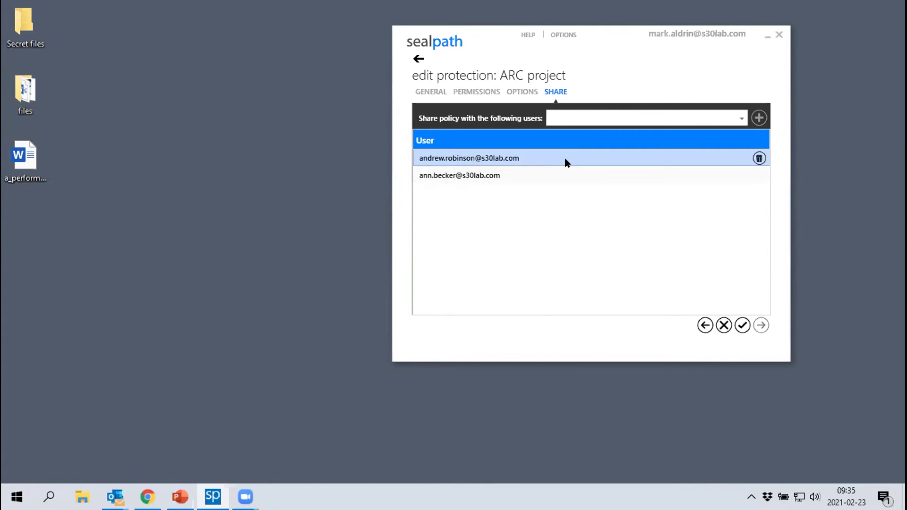
pyautogui.click(539, 183)
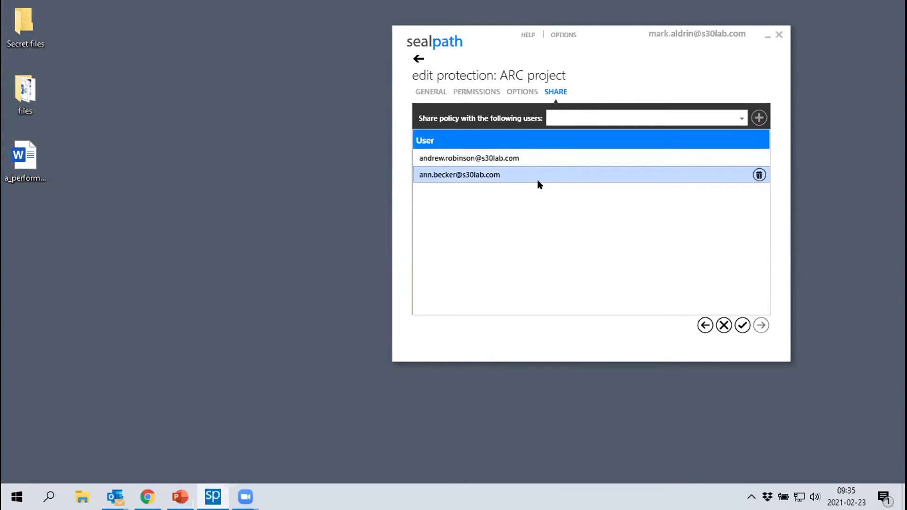
pyautogui.click(744, 325)
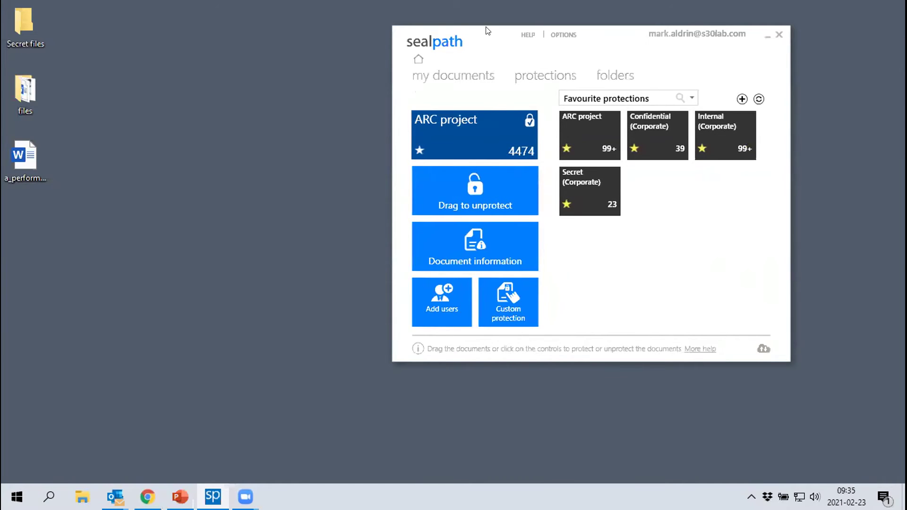
# - Open the desktop 'files' folder in a smaller File Explorer window beside SealPath
pyautogui.moveTo(483, 27); pyautogui.dragTo(597, 22)
pyautogui.doubleClick(34, 89)
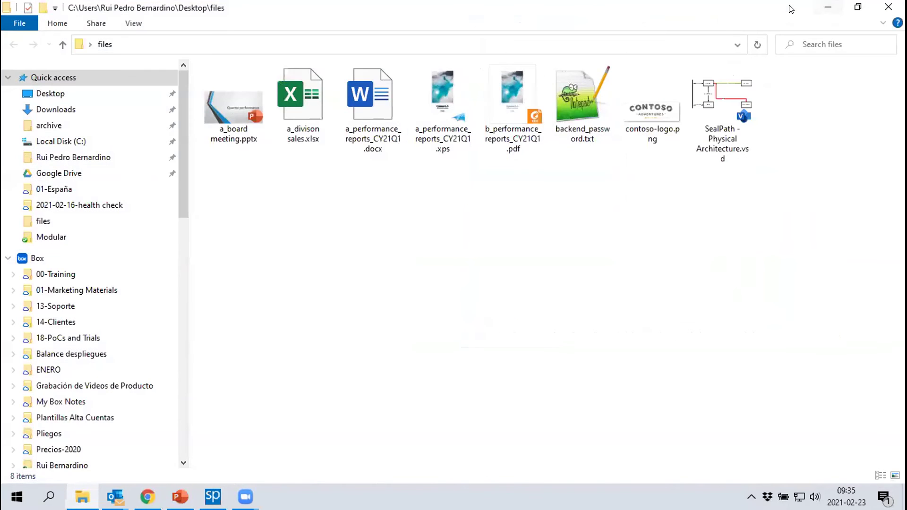
pyautogui.doubleClick(790, 8)
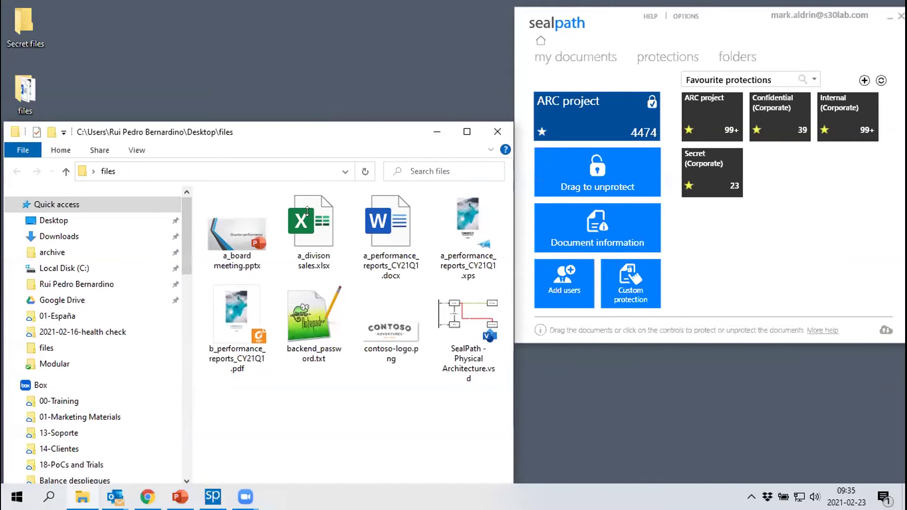
pyautogui.moveTo(311, 223); pyautogui.dragTo(312, 198)
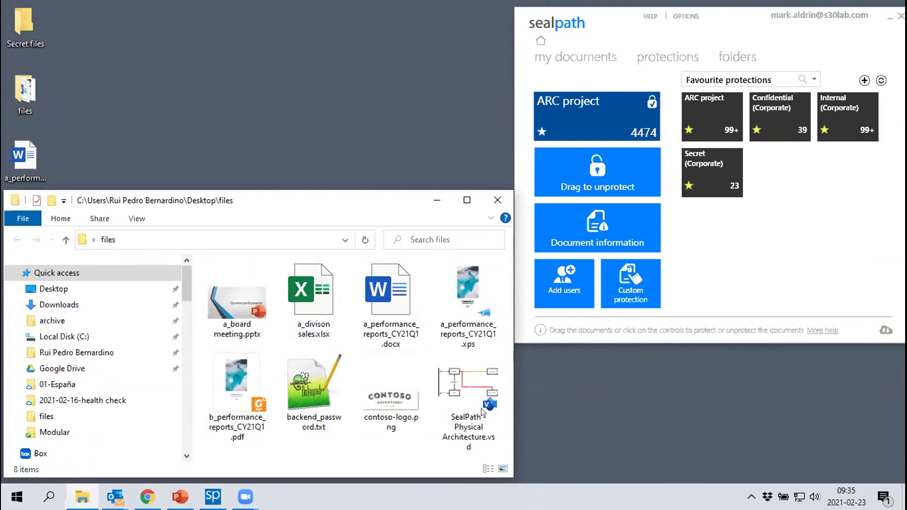
# - Protect the whole files folder with ARC project, then unprotect it again
pyautogui.click(26, 85)
pyautogui.moveTo(26, 85); pyautogui.dragTo(590, 103)
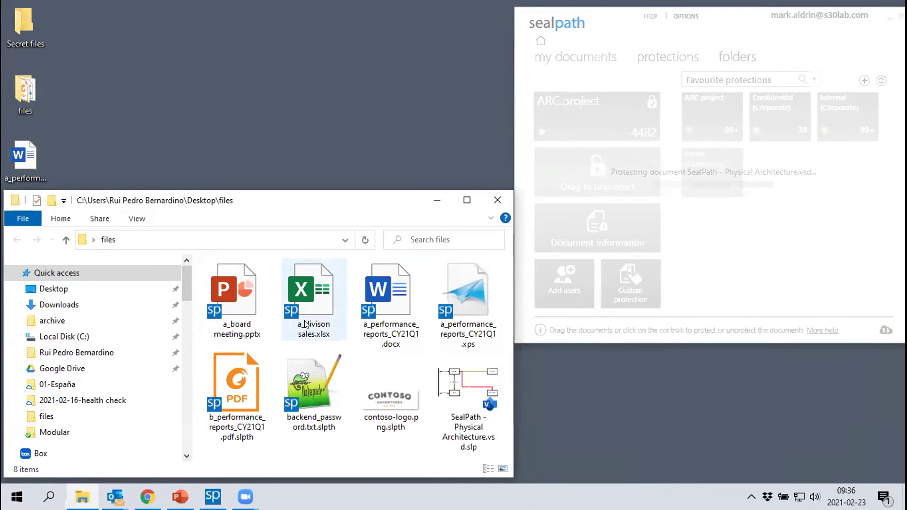
pyautogui.click(25, 93)
pyautogui.moveTo(114, 110); pyautogui.dragTo(612, 156)
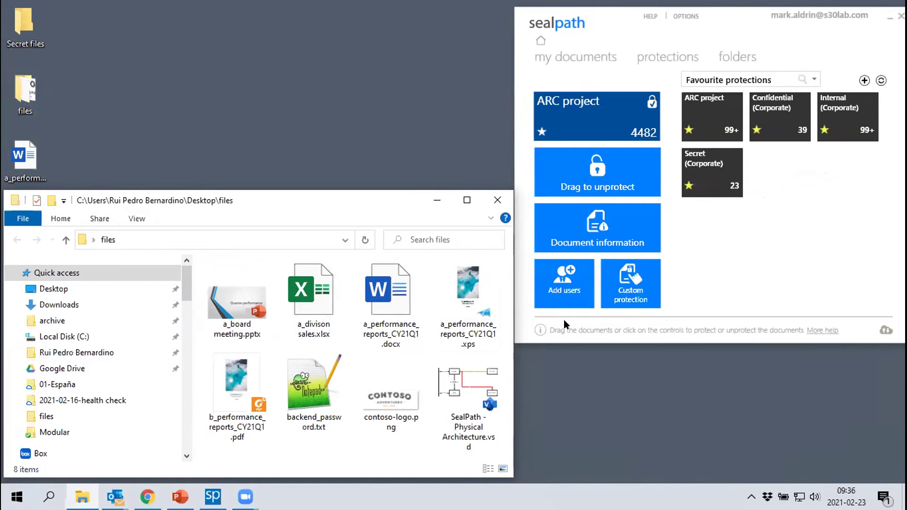
# - Protect the xps, pdf, txt, png and vsd files with ARC project, then open a_performance_reports_CY21Q1.docx
pyautogui.click(472, 307)
pyautogui.keyDown('shift'); pyautogui.click(490, 402); pyautogui.keyUp('shift')
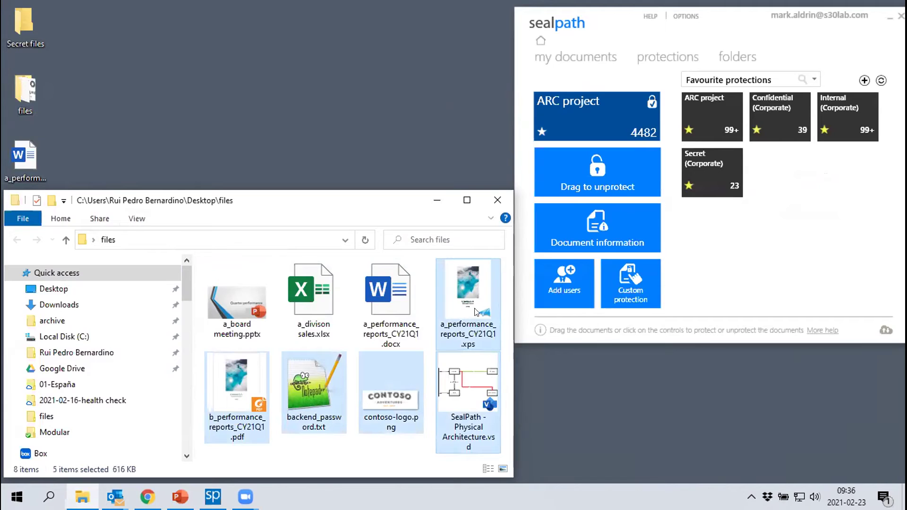
pyautogui.rightClick(473, 291)
pyautogui.moveTo(514, 173)
pyautogui.moveTo(708, 175)
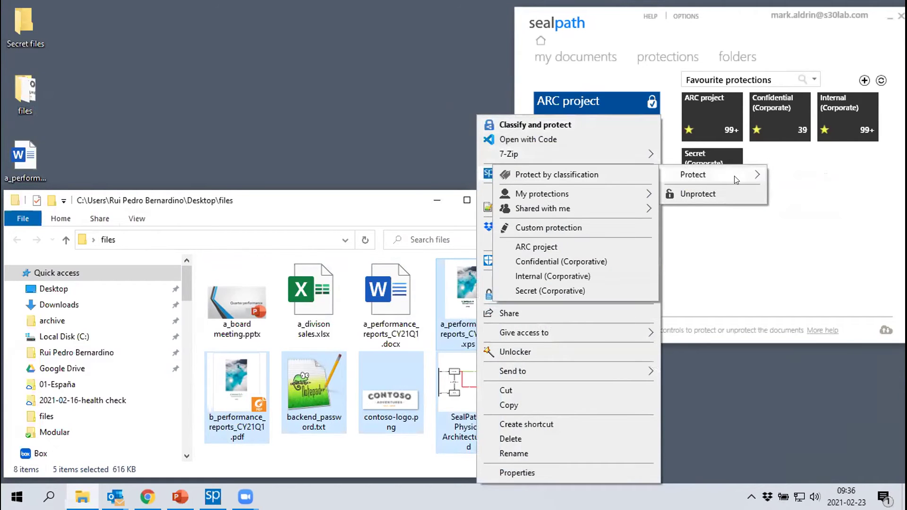
pyautogui.click(577, 240)
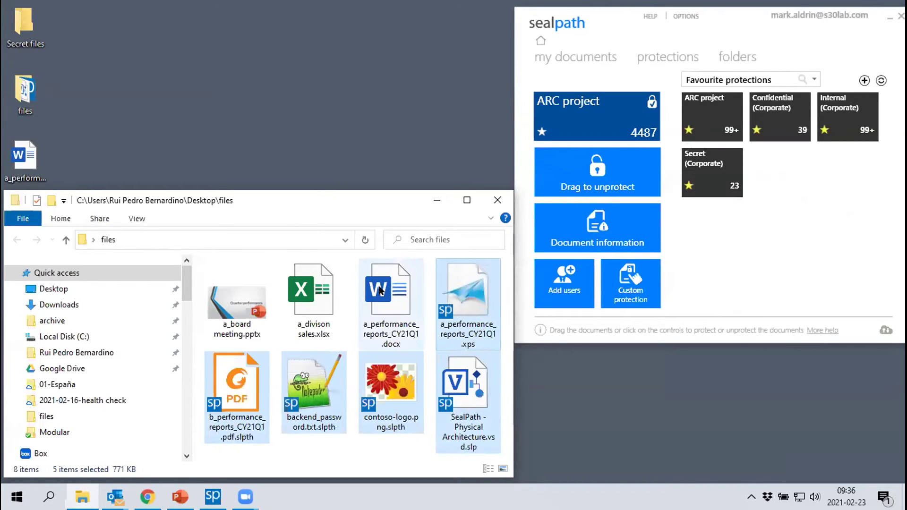
pyautogui.doubleClick(384, 291)
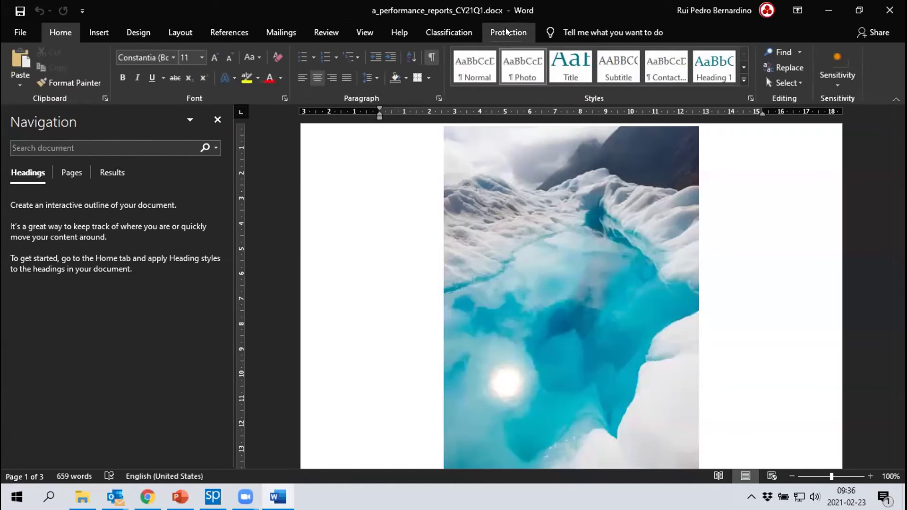
pyautogui.click(506, 31)
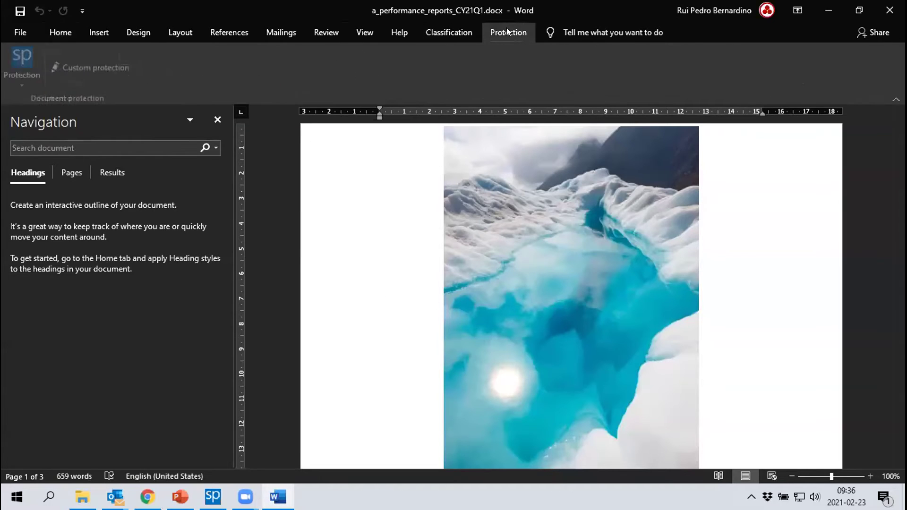
# - Apply the ARC project protection to the Word performance report
pyautogui.click(32, 86)
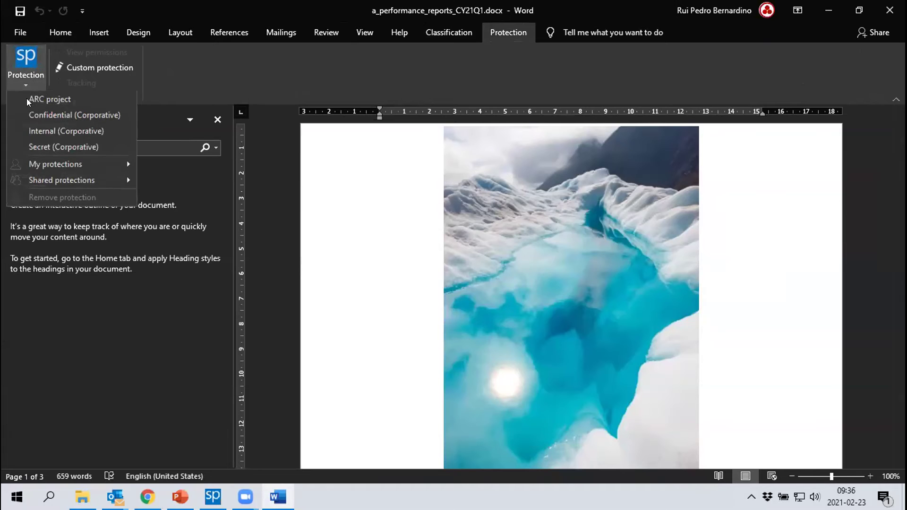
pyautogui.click(36, 99)
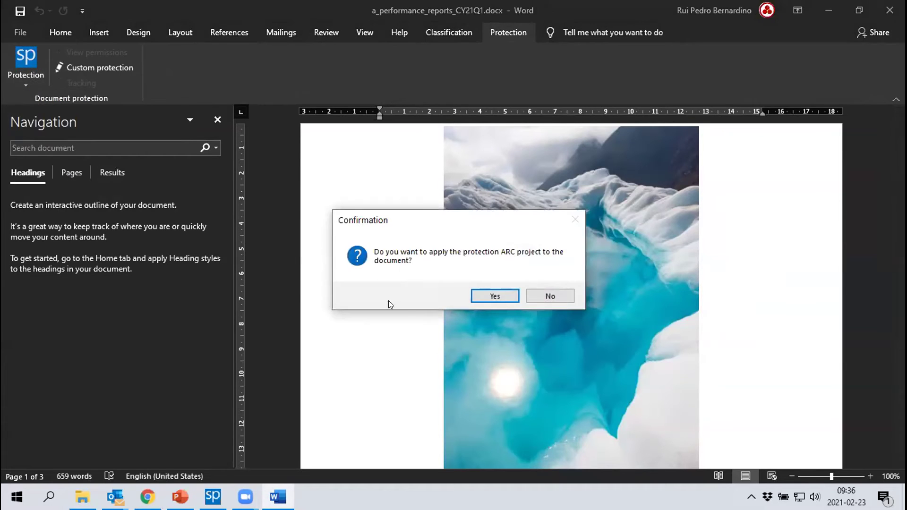
pyautogui.click(493, 296)
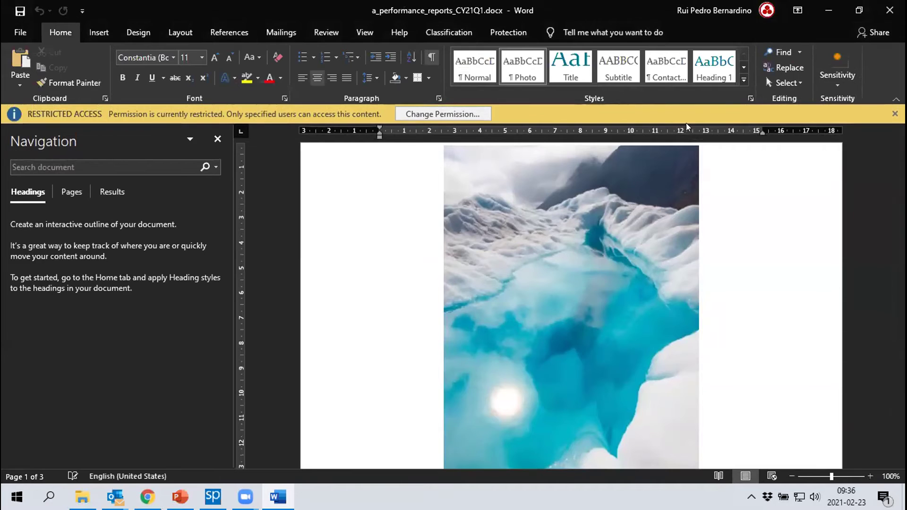
# - Check the report's Change Permission options, then close Word
pyautogui.click(217, 139)
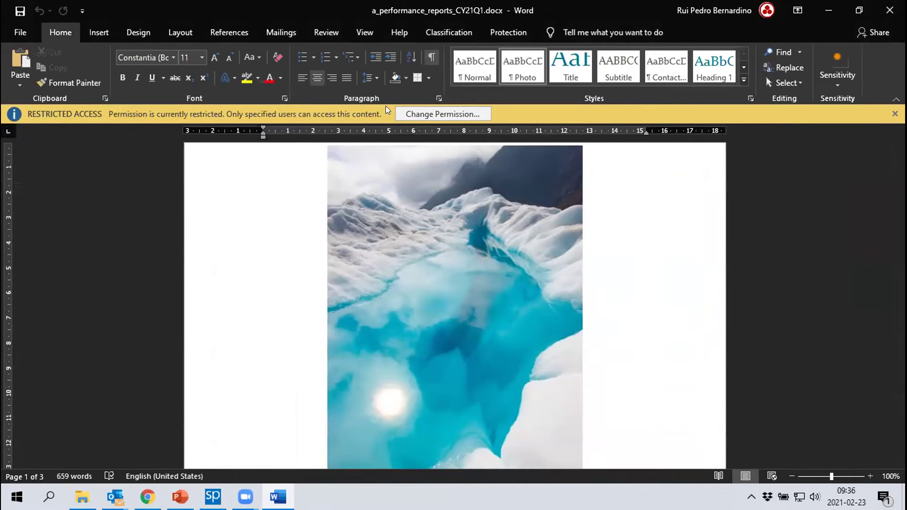
pyautogui.click(440, 115)
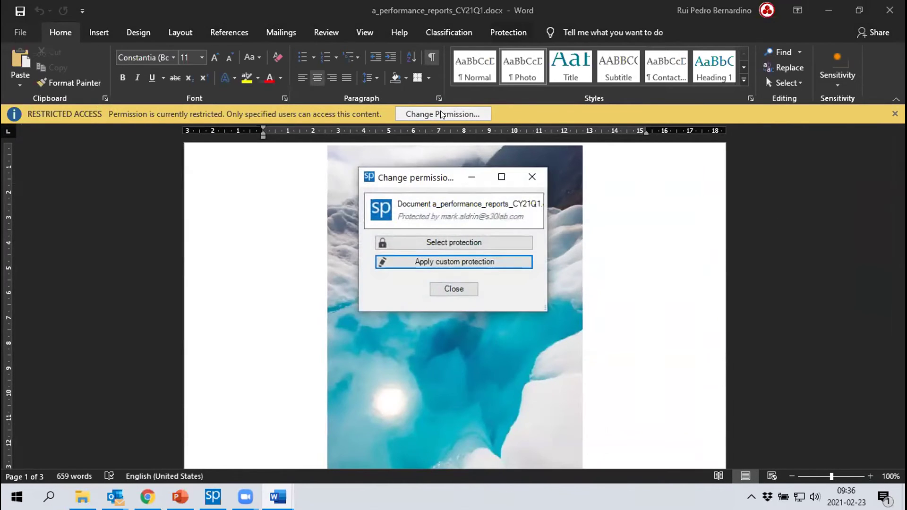
pyautogui.click(528, 184)
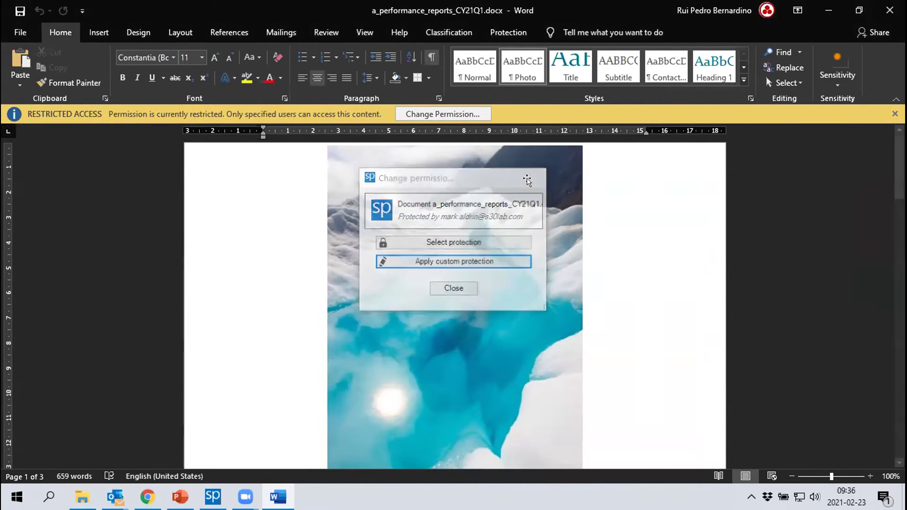
pyautogui.click(889, 4)
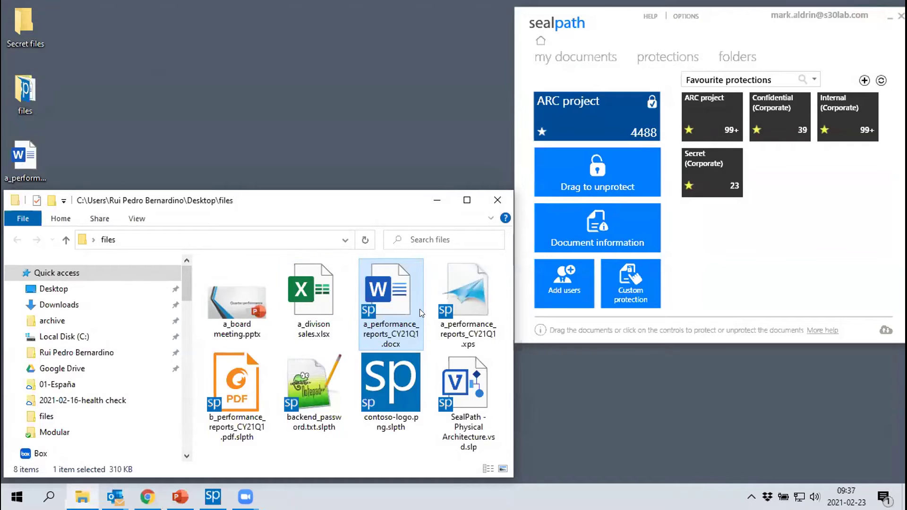
# - Move a_performance_reports_CY21Q1.docx into the Secret files folder and close that folder
pyautogui.doubleClick(22, 25)
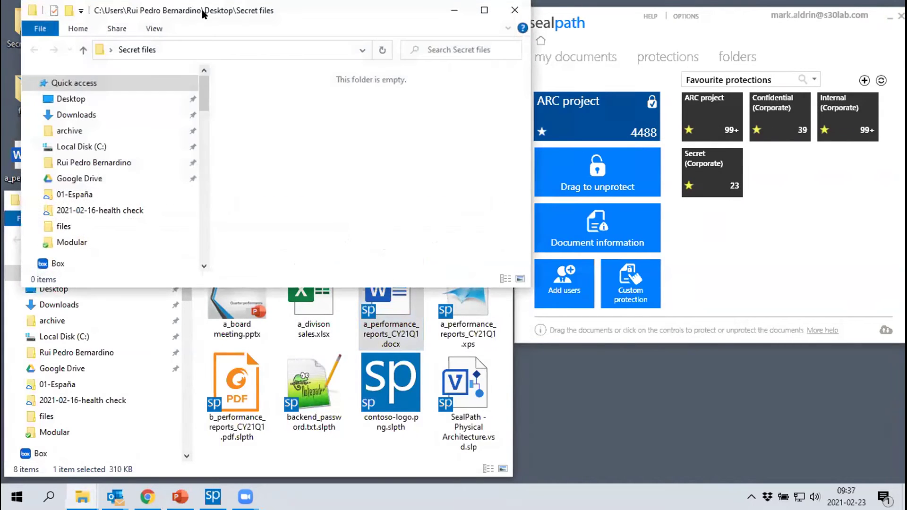
pyautogui.moveTo(204, 18); pyautogui.dragTo(220, 196)
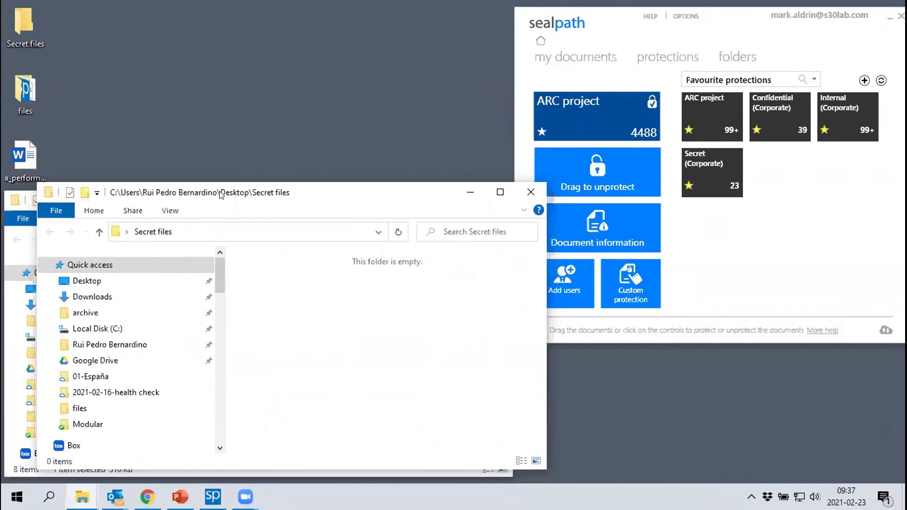
pyautogui.moveTo(26, 158); pyautogui.dragTo(311, 326)
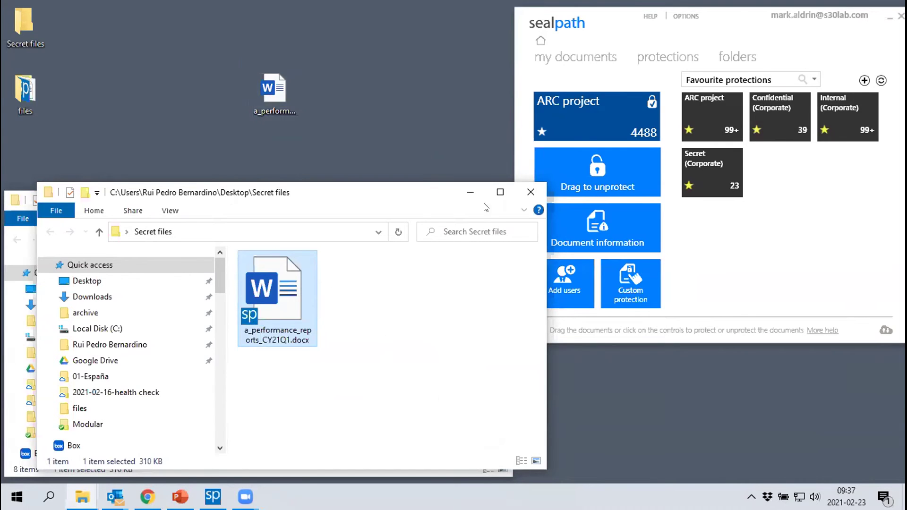
pyautogui.click(530, 192)
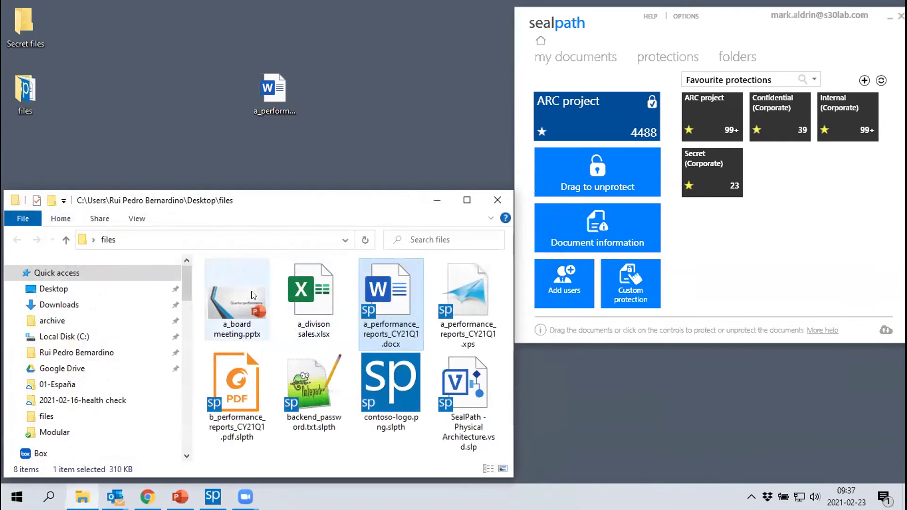
# - Protect a_board meeting.pptx and a_divison sales.xlsx with ARC project, then select the protected Word report
pyautogui.click(312, 295)
pyautogui.click(221, 312)
pyautogui.click(327, 312)
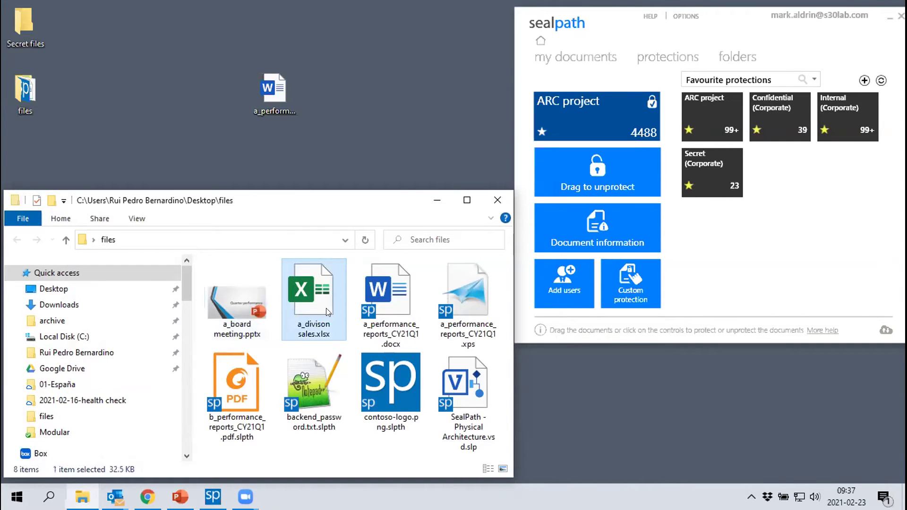
pyautogui.keyDown('ctrl'); pyautogui.click(237, 302); pyautogui.keyUp('ctrl')
pyautogui.moveTo(321, 307); pyautogui.dragTo(575, 117)
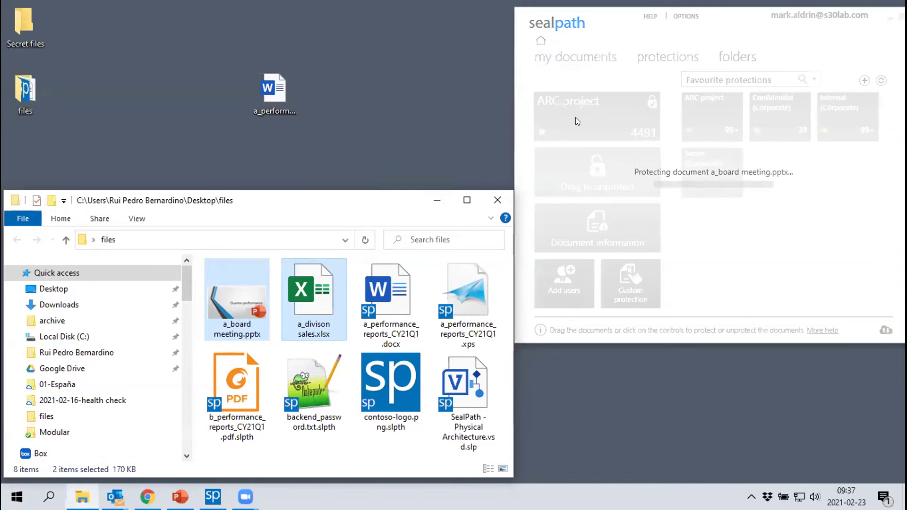
pyautogui.moveTo(384, 191); pyautogui.dragTo(377, 150)
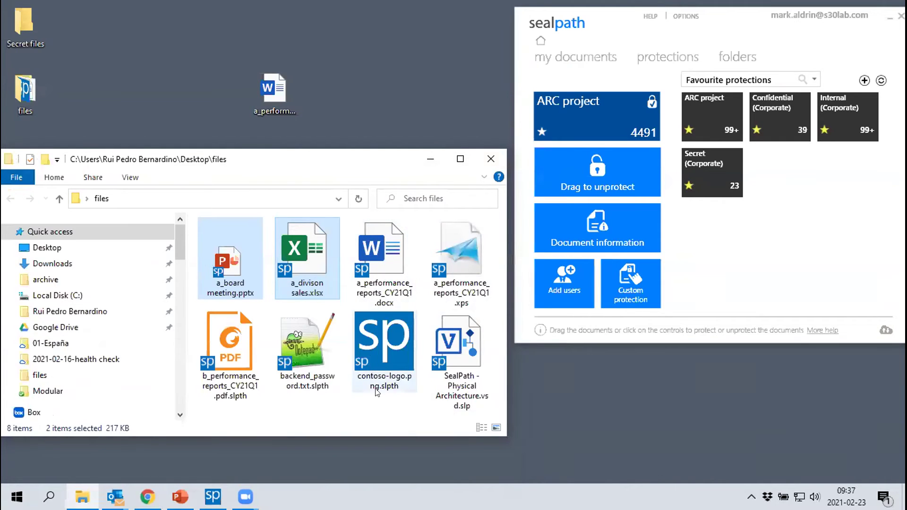
pyautogui.click(376, 245)
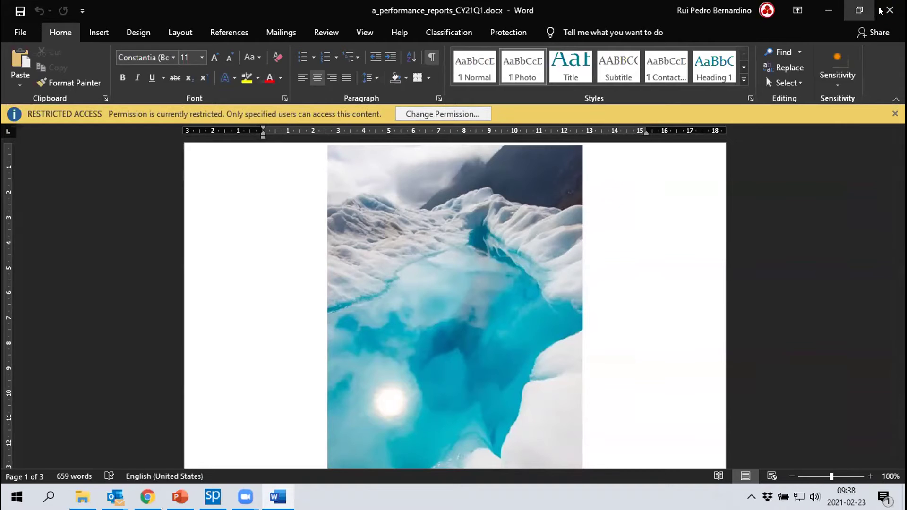
# - Close Word, view b_performance_reports_CY21Q1.pdf in a resized Foxit Reader window, then close it
pyautogui.click(885, 9)
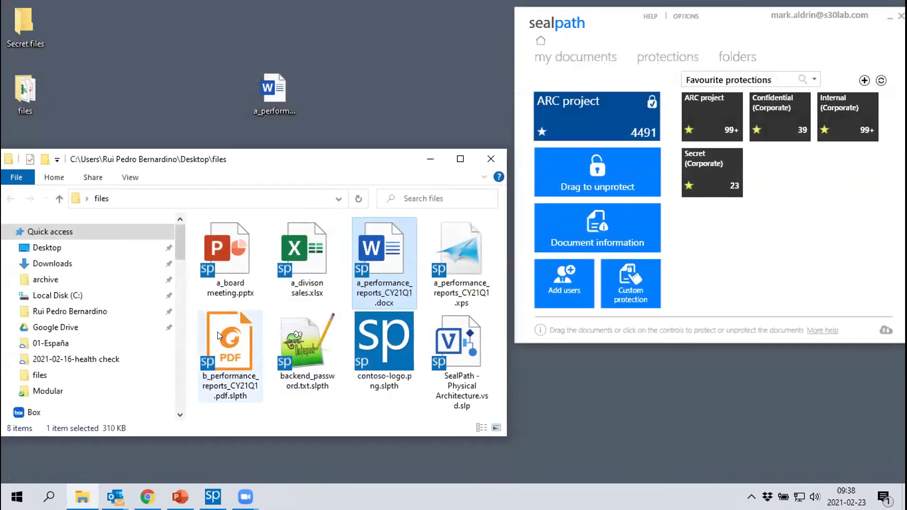
pyautogui.doubleClick(217, 332)
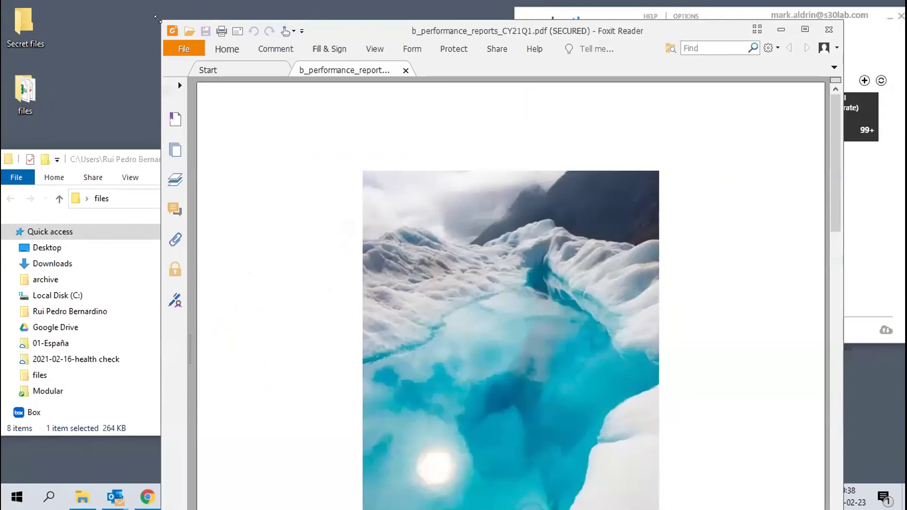
pyautogui.moveTo(158, 18); pyautogui.dragTo(259, 96)
pyautogui.moveTo(419, 110); pyautogui.dragTo(344, 26)
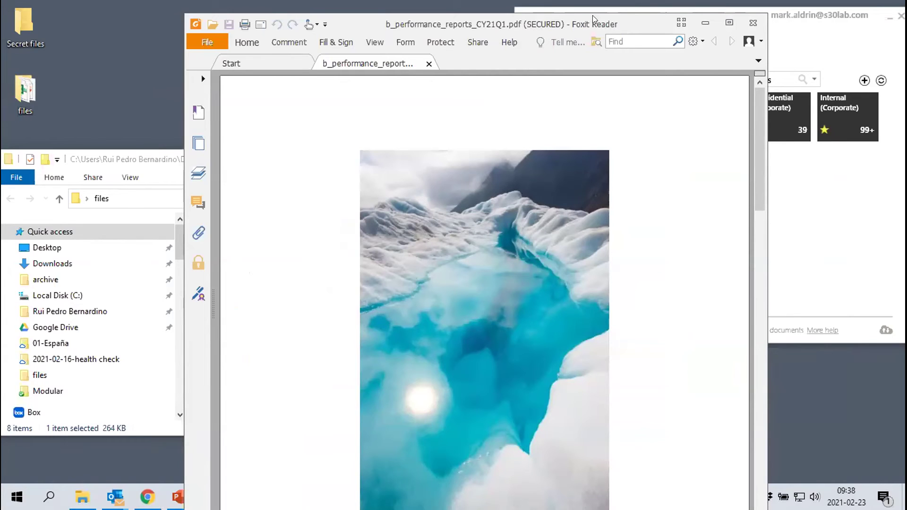
pyautogui.click(753, 24)
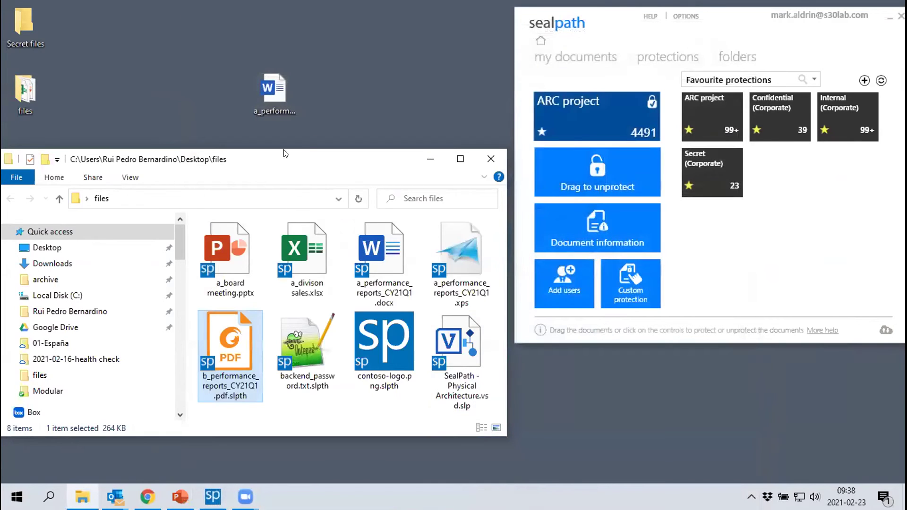
# - Switch SealPath Desktop to the other user's identity, whose favourite protection is Legal (Corporate)
pyautogui.moveTo(261, 165); pyautogui.dragTo(262, 174)
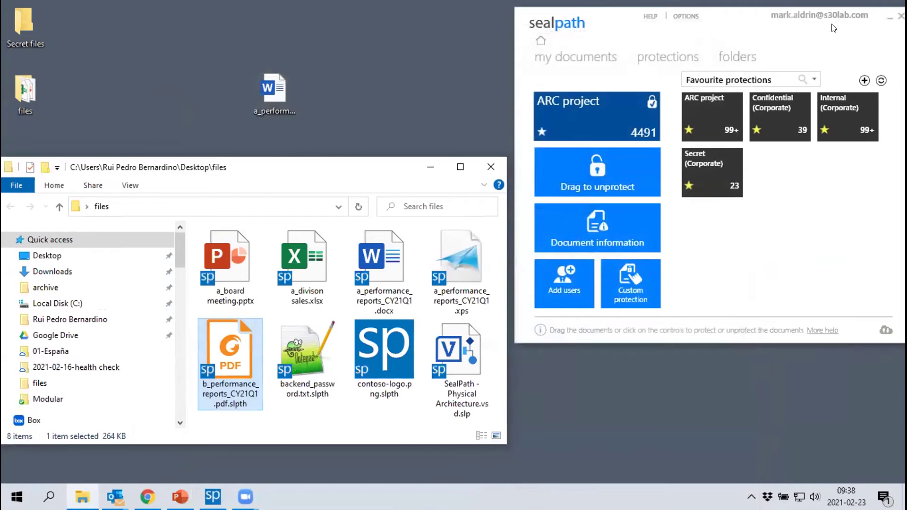
pyautogui.click(732, 23)
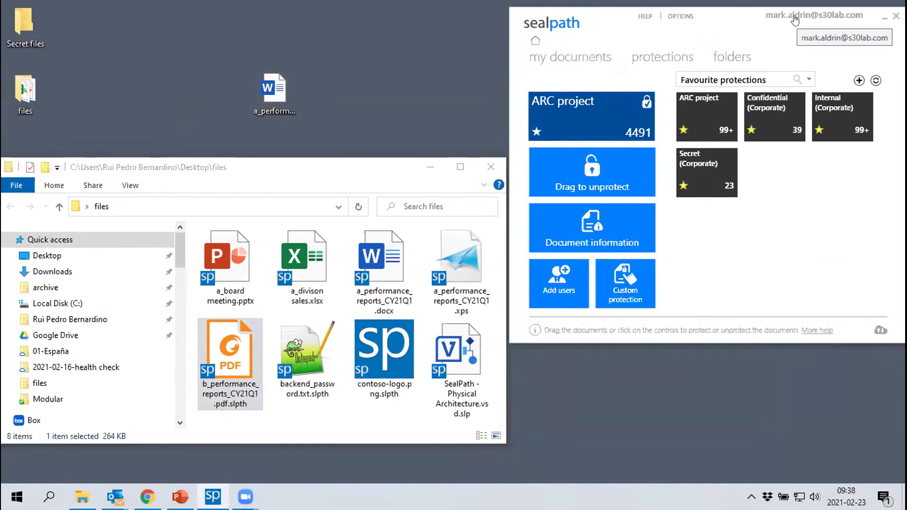
pyautogui.click(788, 19)
pyautogui.click(568, 131)
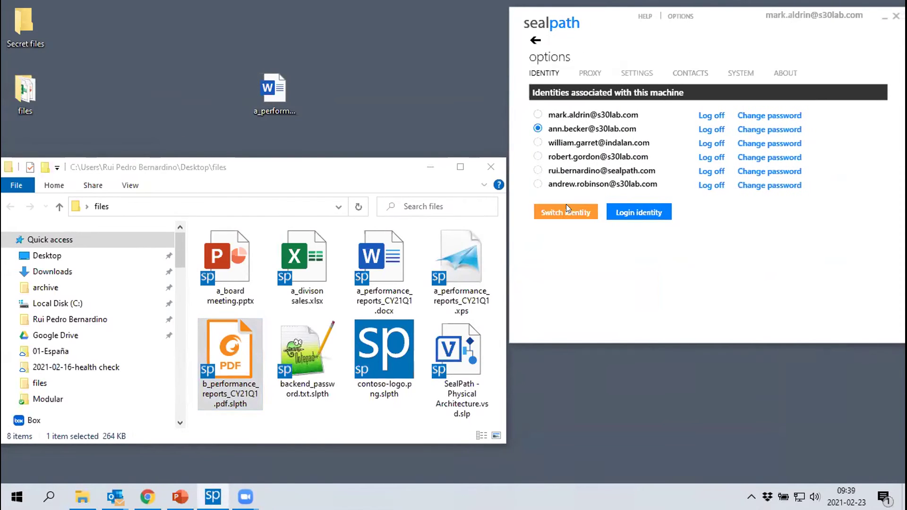
pyautogui.click(581, 211)
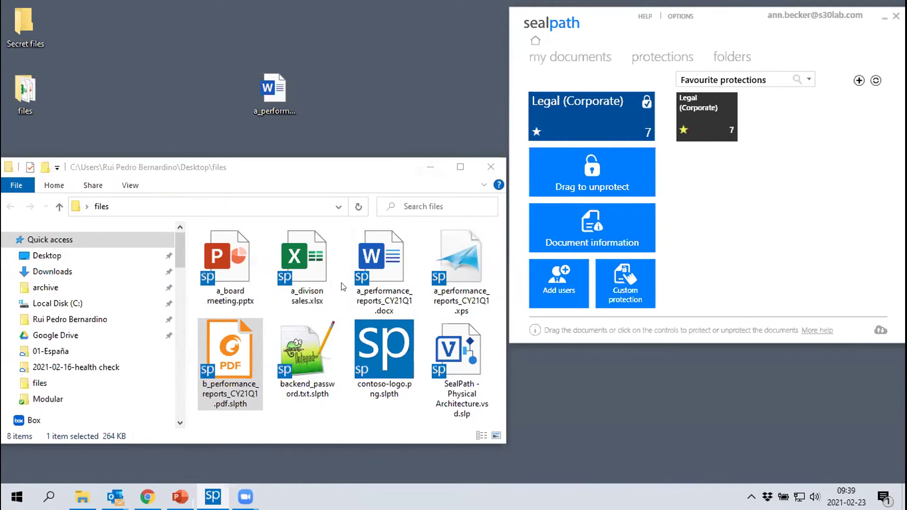
# - Copy a_divison sales.xlsx onto the desktop and open that copy in Excel
pyautogui.click(311, 270)
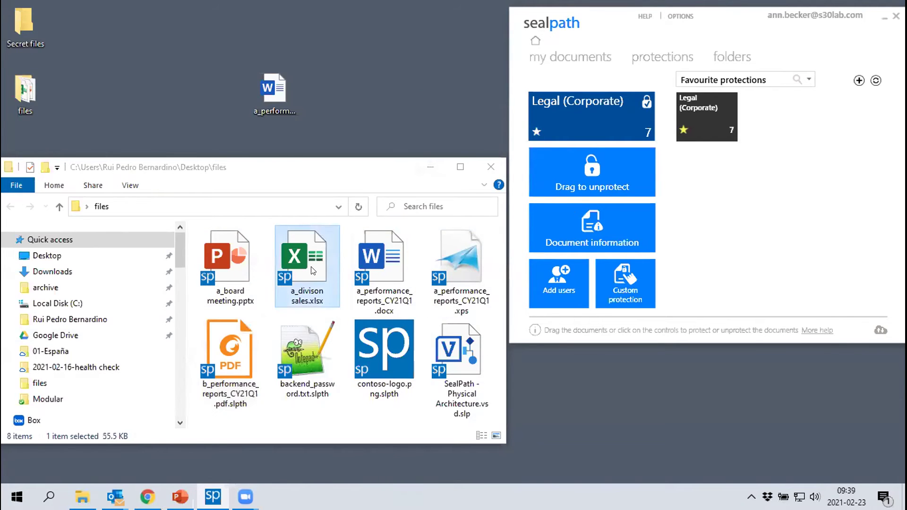
pyautogui.moveTo(311, 270); pyautogui.dragTo(416, 87)
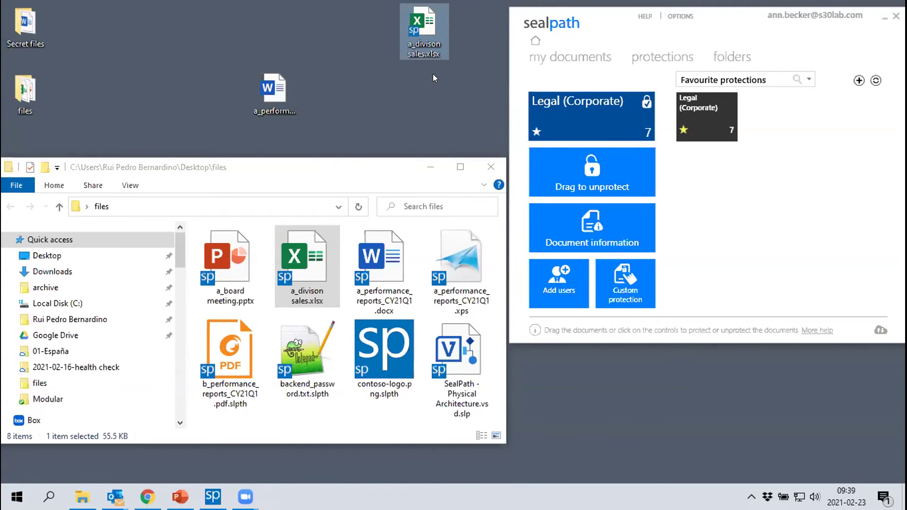
pyautogui.doubleClick(437, 37)
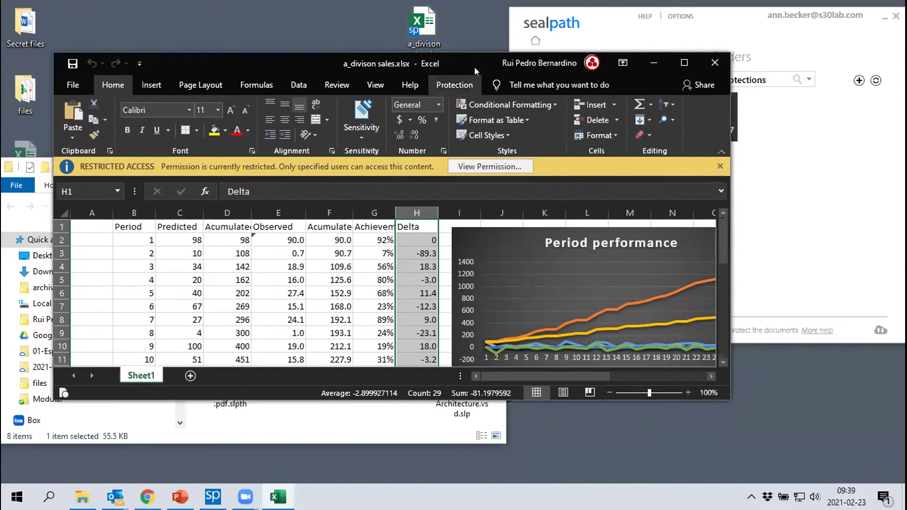
pyautogui.moveTo(492, 59); pyautogui.dragTo(537, 60)
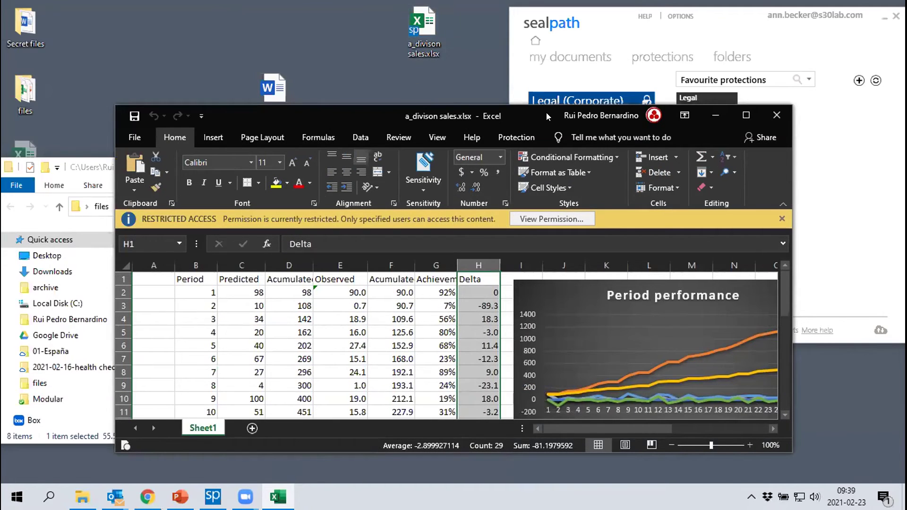
pyautogui.moveTo(546, 112); pyautogui.dragTo(546, 36)
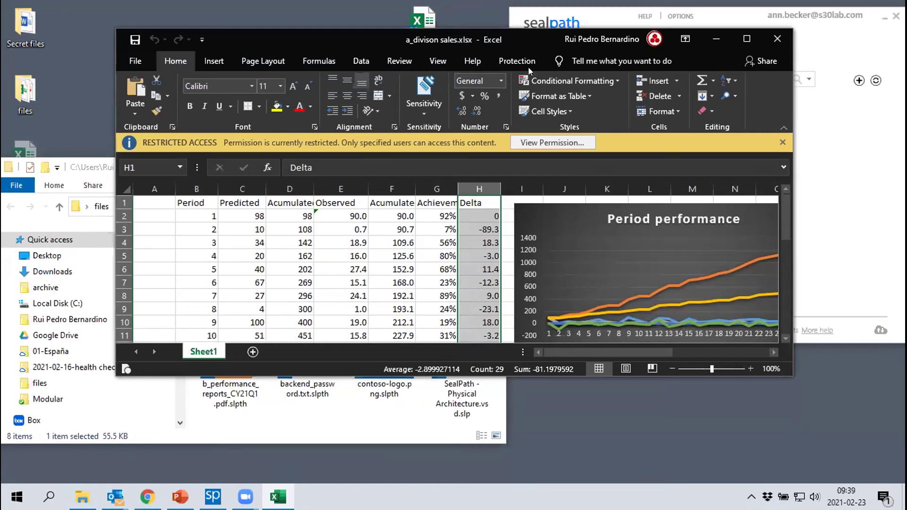
pyautogui.moveTo(557, 372); pyautogui.dragTo(557, 454)
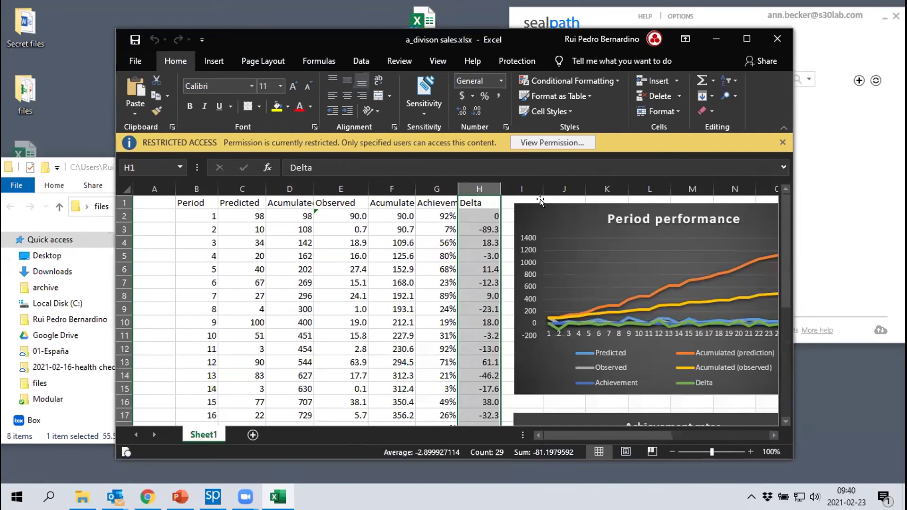
pyautogui.click(560, 143)
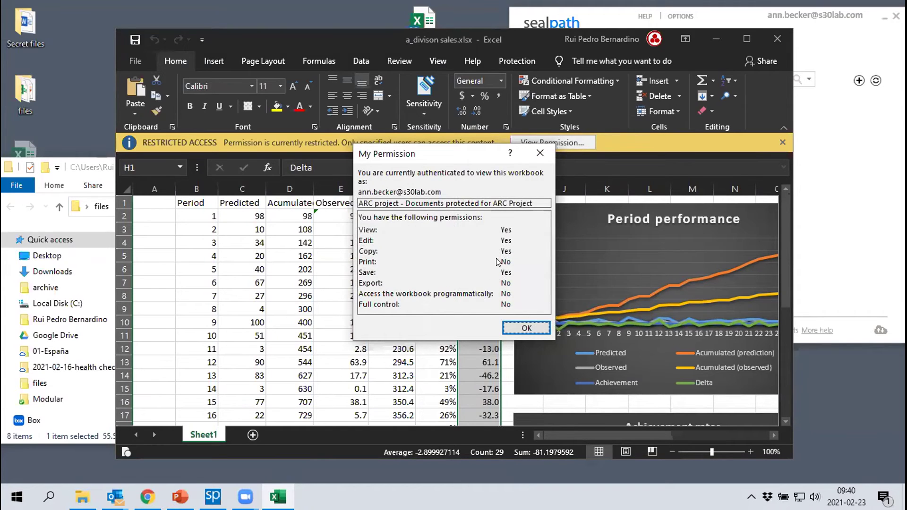
pyautogui.click(517, 330)
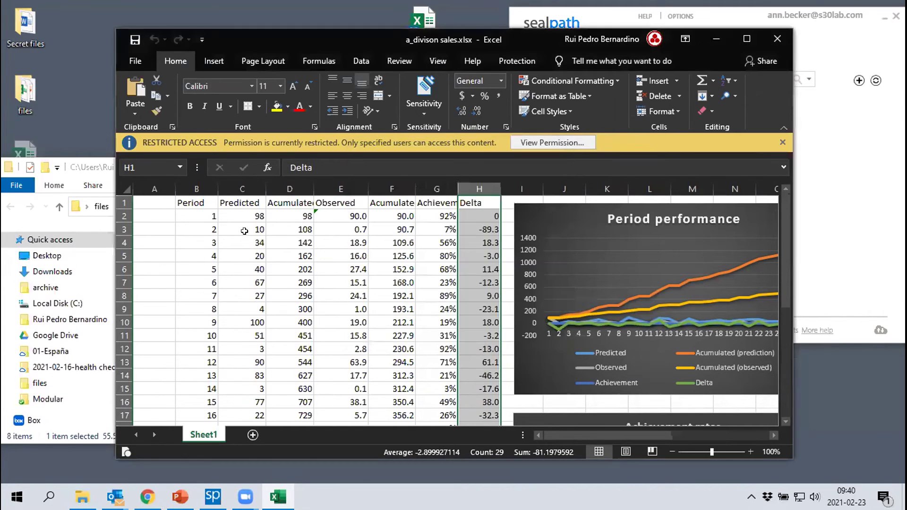
# - Dismiss the Restricted Access notice on the Excel workbook
pyautogui.click(134, 62)
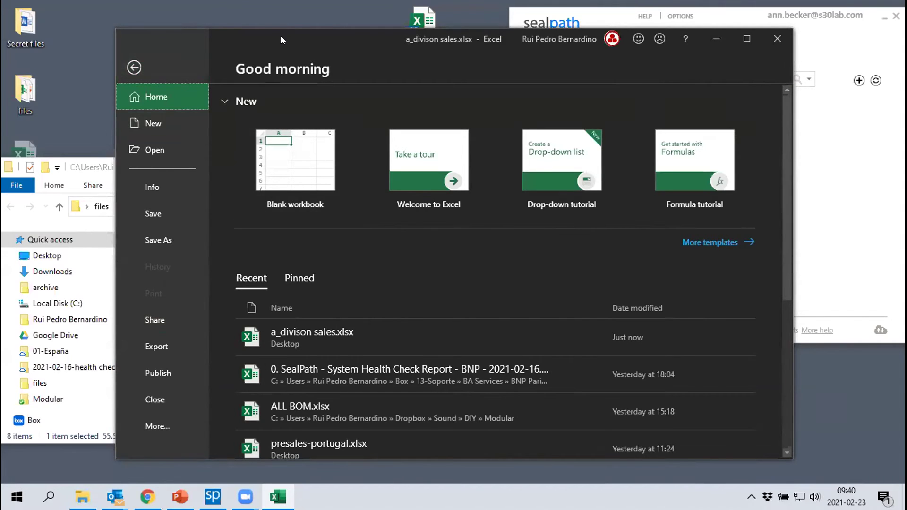
pyautogui.press('Escape')
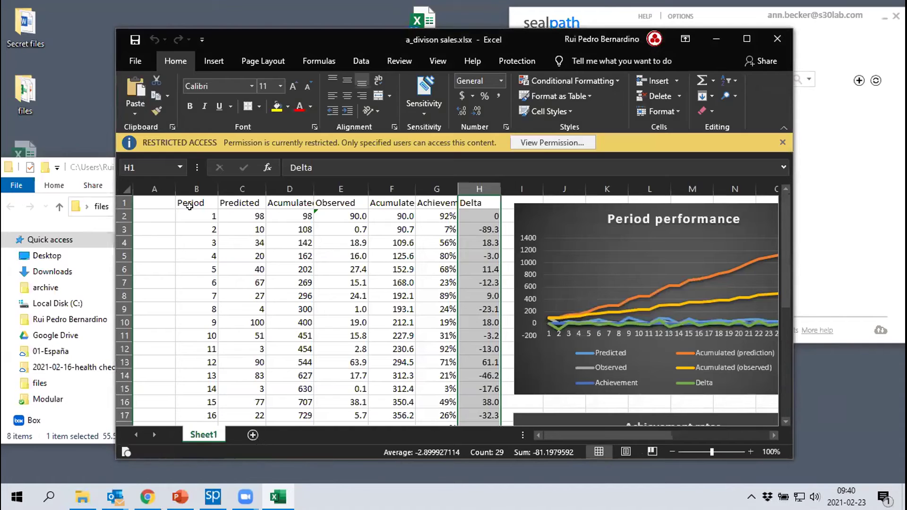
pyautogui.click(783, 143)
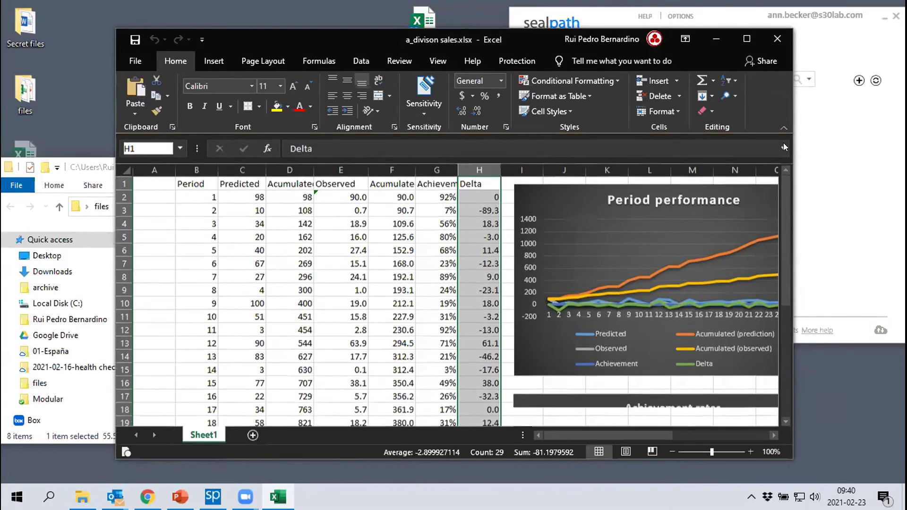
# - Save a copy to the Desktop as figures_a_divison sales.xlsx in Excel Workbook format
pyautogui.click(137, 61)
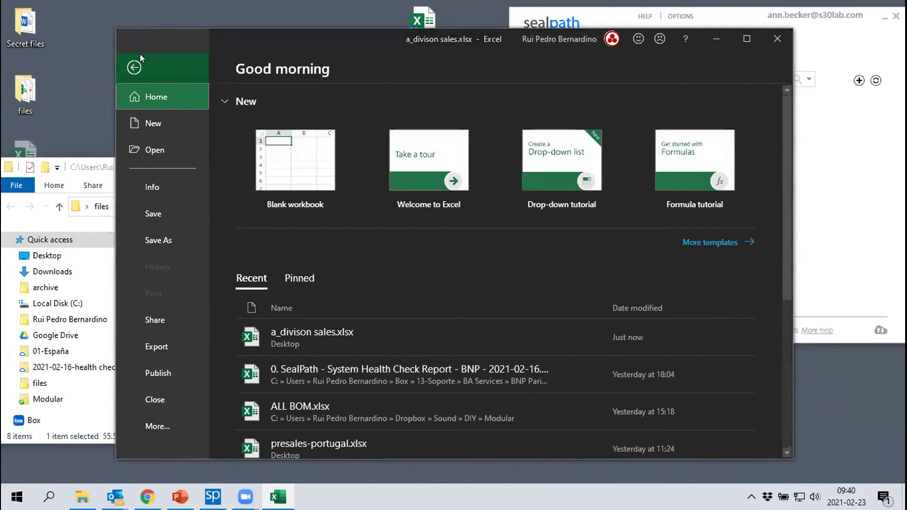
pyautogui.click(163, 239)
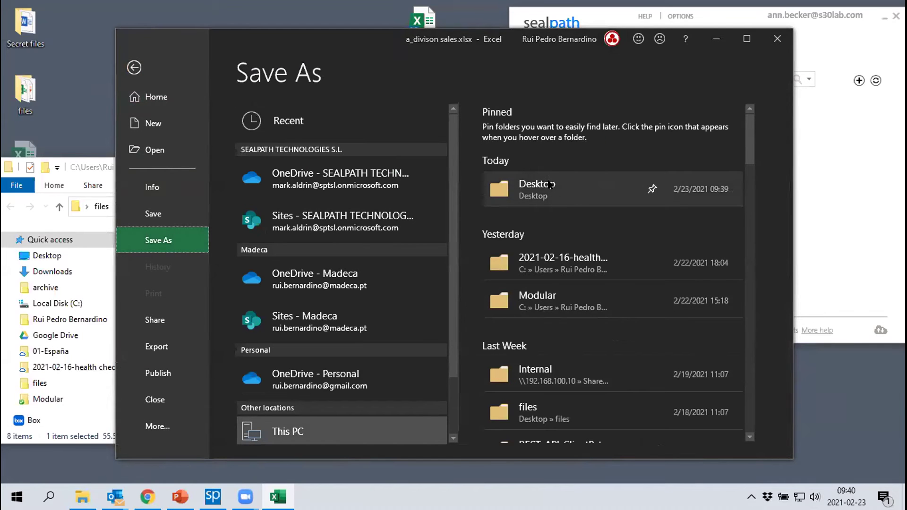
pyautogui.click(549, 184)
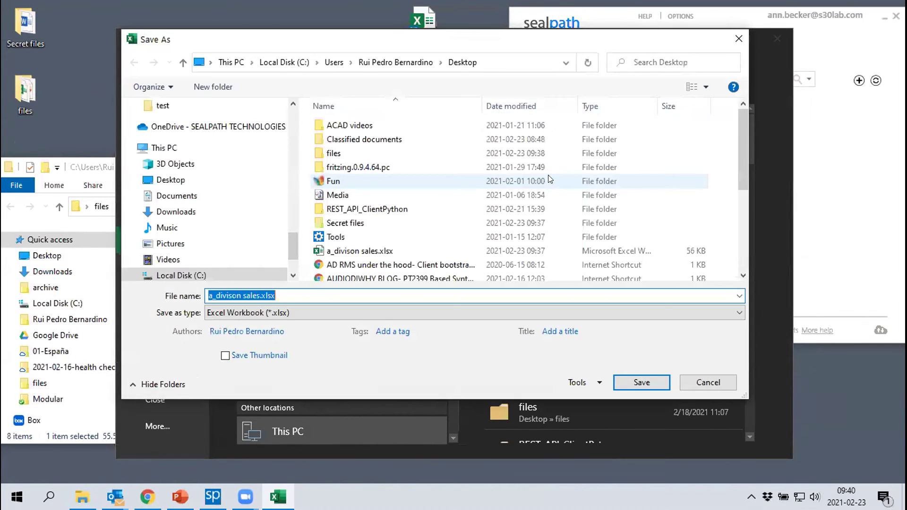
pyautogui.click(304, 290)
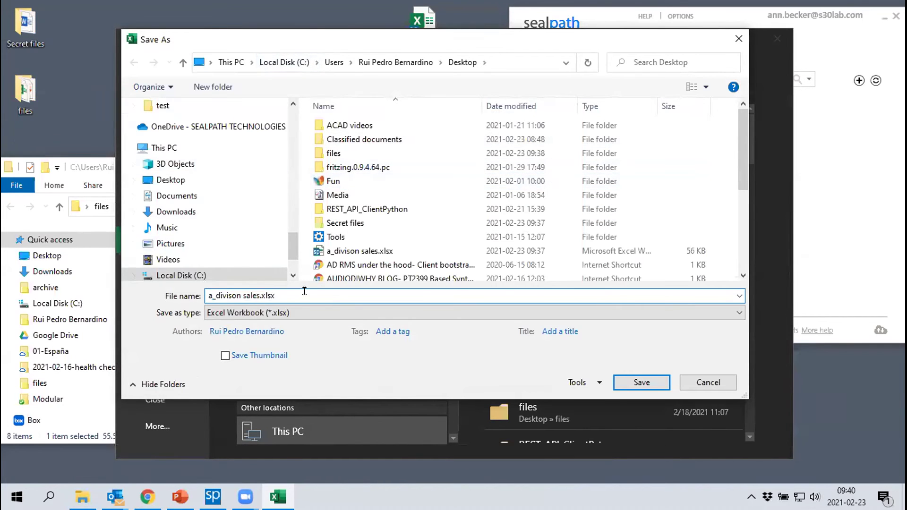
pyautogui.press('Home')
pyautogui.write('sa')
pyautogui.press('BackSpace')
pyautogui.press('BackSpace')
pyautogui.write('figures_')
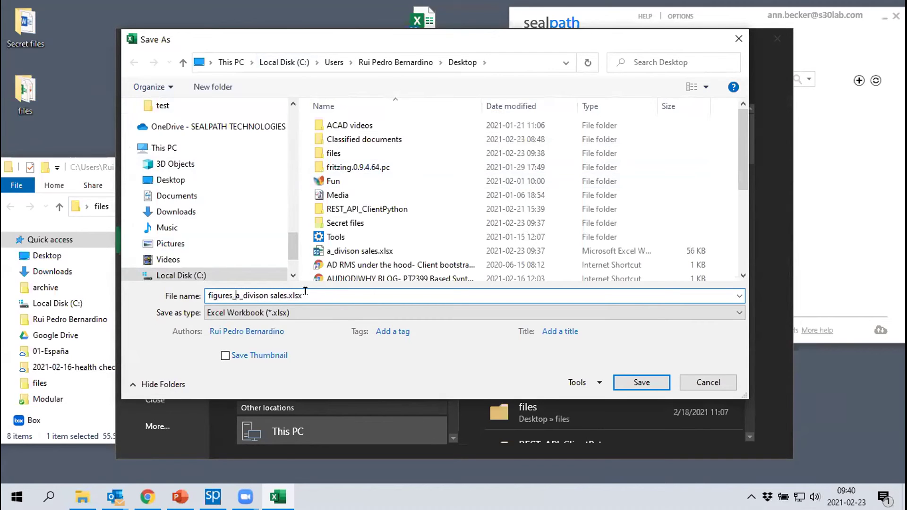
pyautogui.click(717, 312)
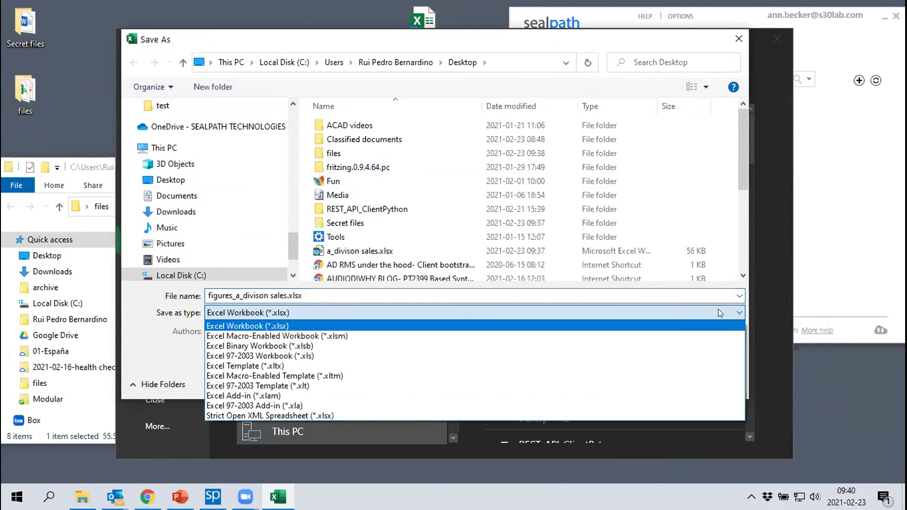
pyautogui.click(337, 324)
pyautogui.click(641, 383)
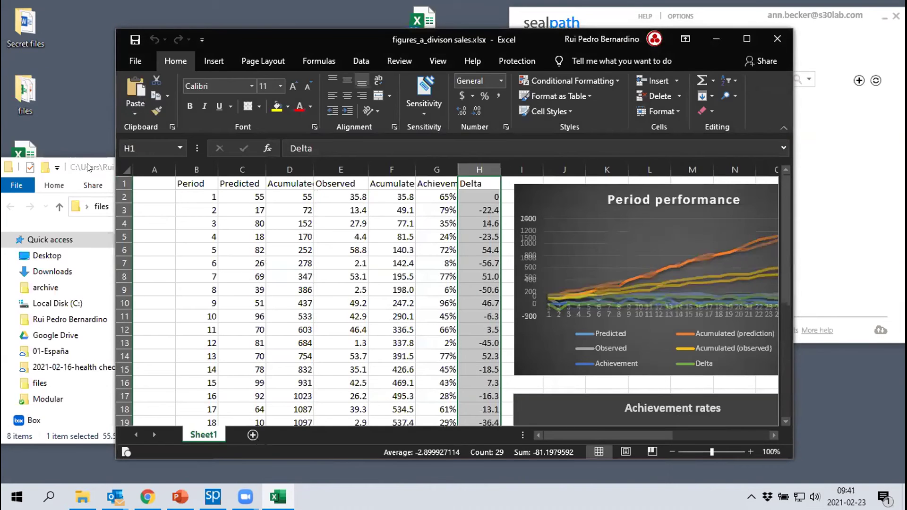
# - Close Excel, paste copies of figures_a_divison sales.xlsx on the desktop, and select the performance report PDF
pyautogui.moveTo(88, 167); pyautogui.dragTo(171, 178)
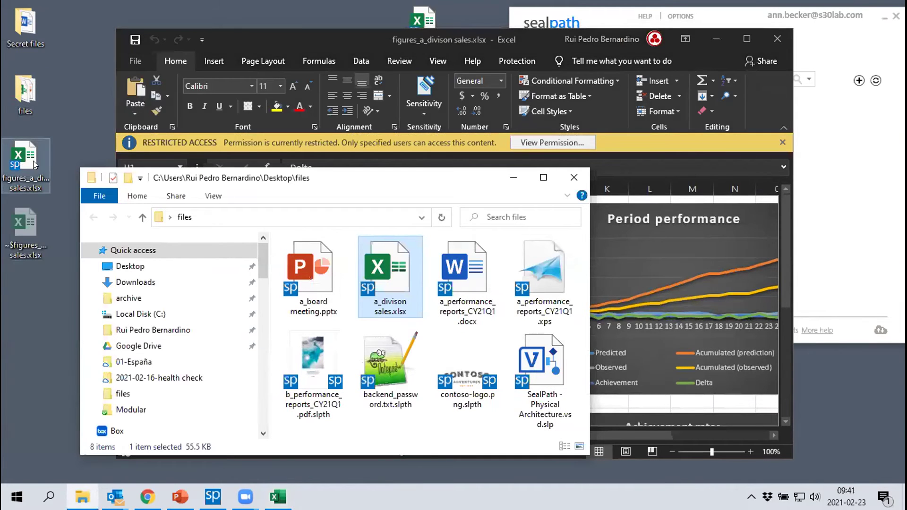
pyautogui.click(763, 46)
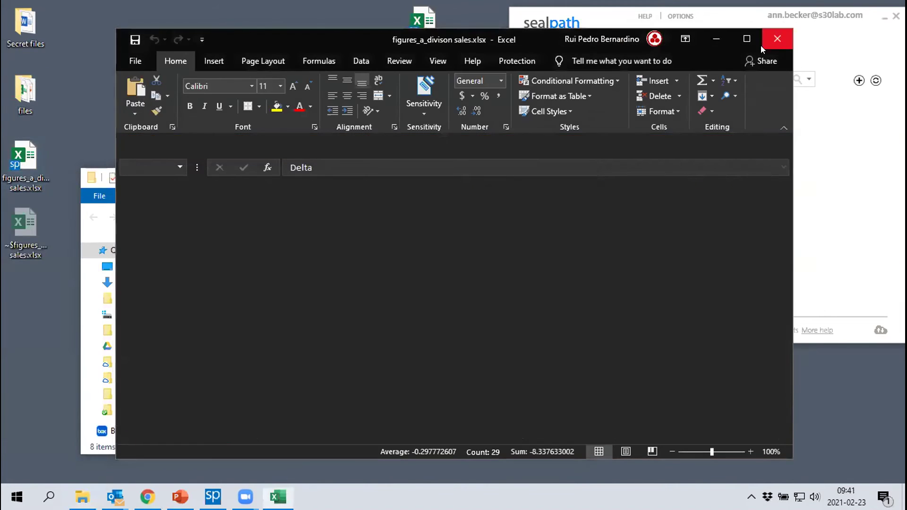
pyautogui.click(24, 170)
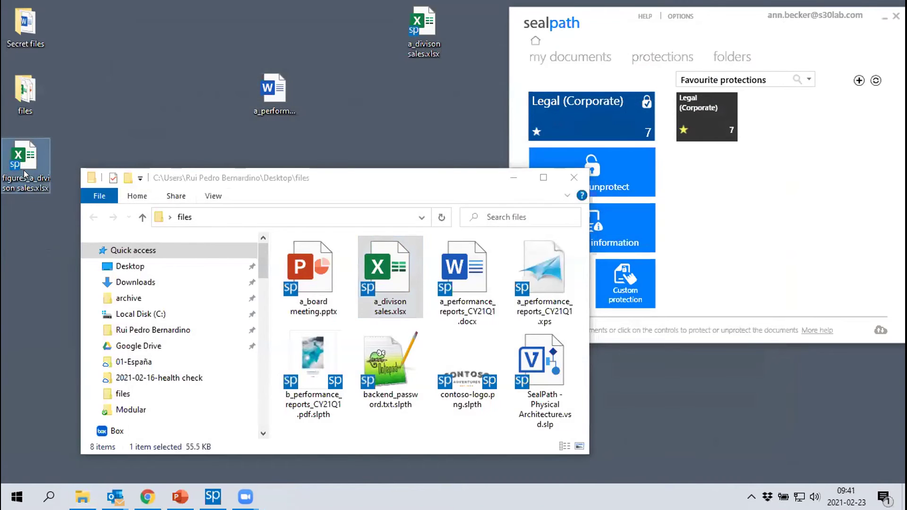
pyautogui.hotkey('ctrl', 'c')
pyautogui.hotkey('ctrl', 'v')
pyautogui.hotkey('ctrl', 'v')
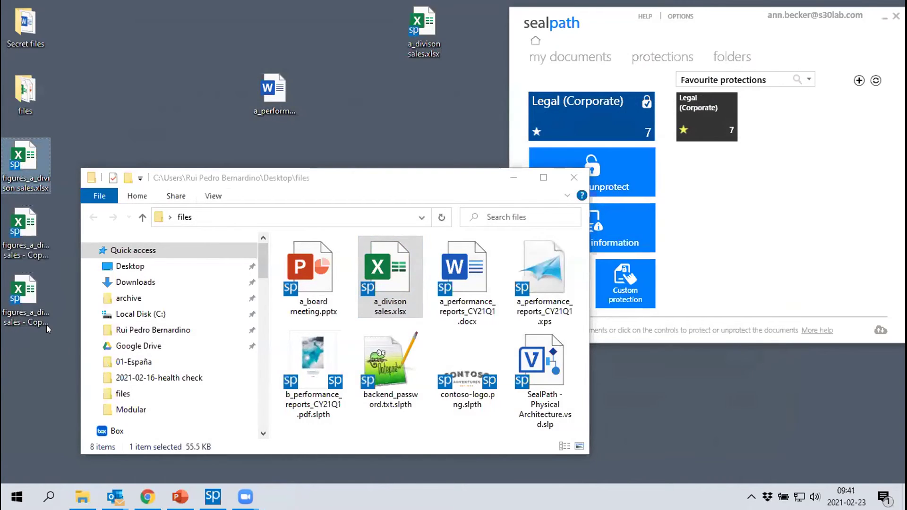
pyautogui.hotkey('ctrl', 'v')
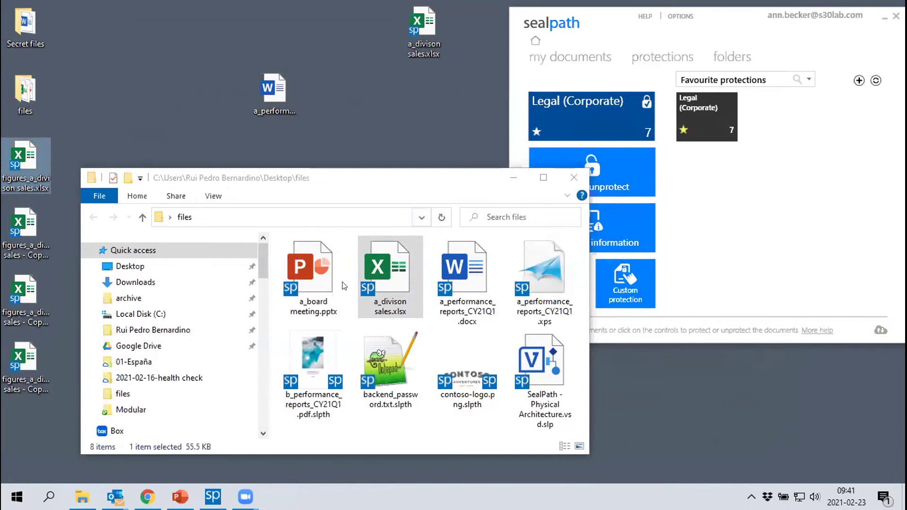
pyautogui.click(365, 300)
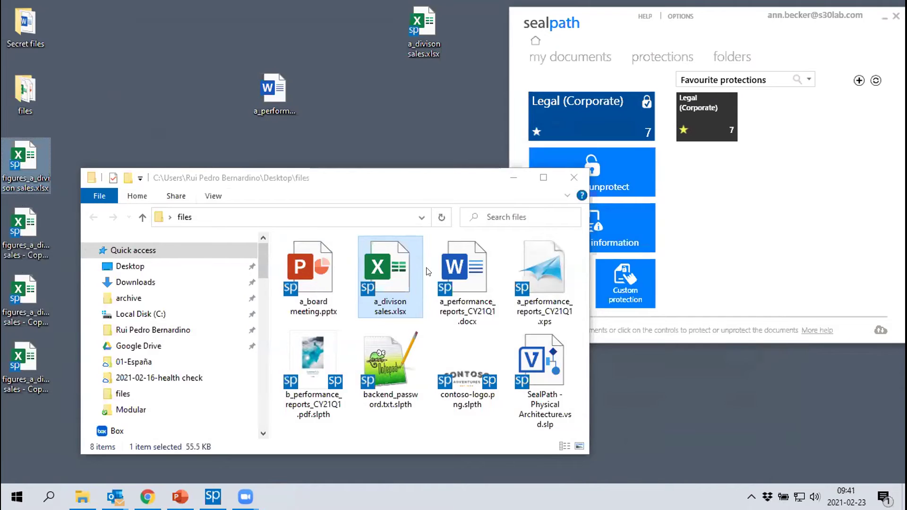
pyautogui.click(311, 375)
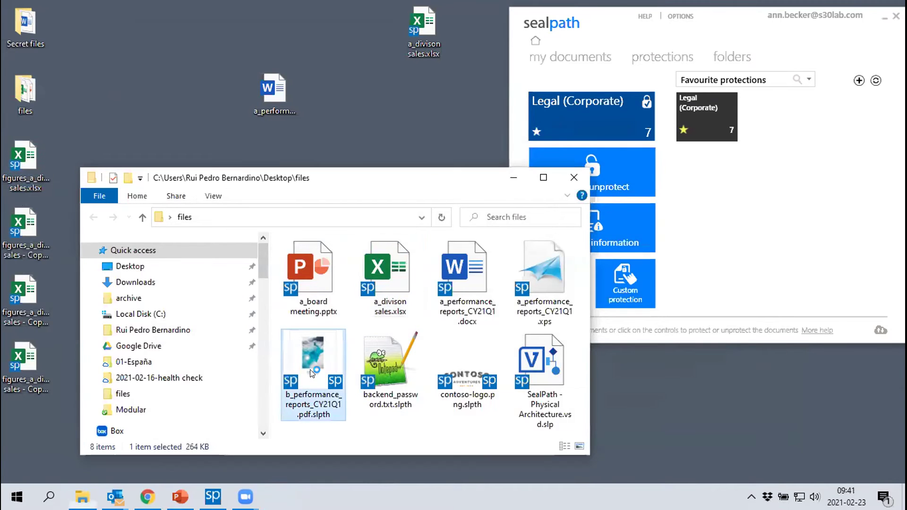
# - View the SECURED b_performance_reports_CY21Q1.pdf cover page in Foxit Reader, then close it
pyautogui.doubleClick(312, 375)
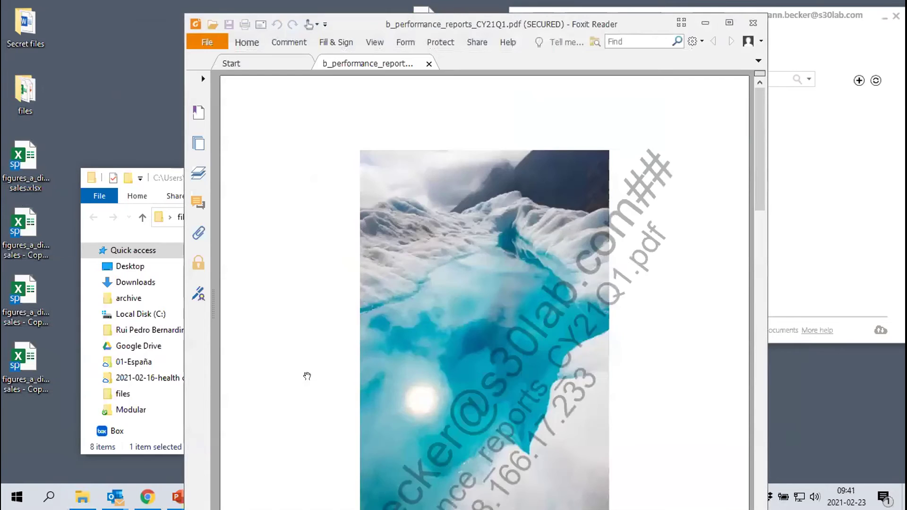
pyautogui.scroll(-3, 466, 274)
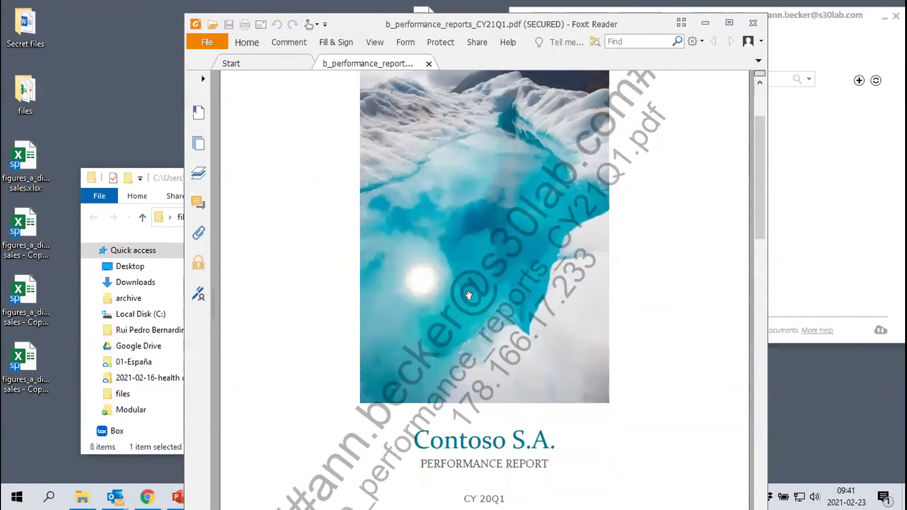
pyautogui.doubleClick(495, 21)
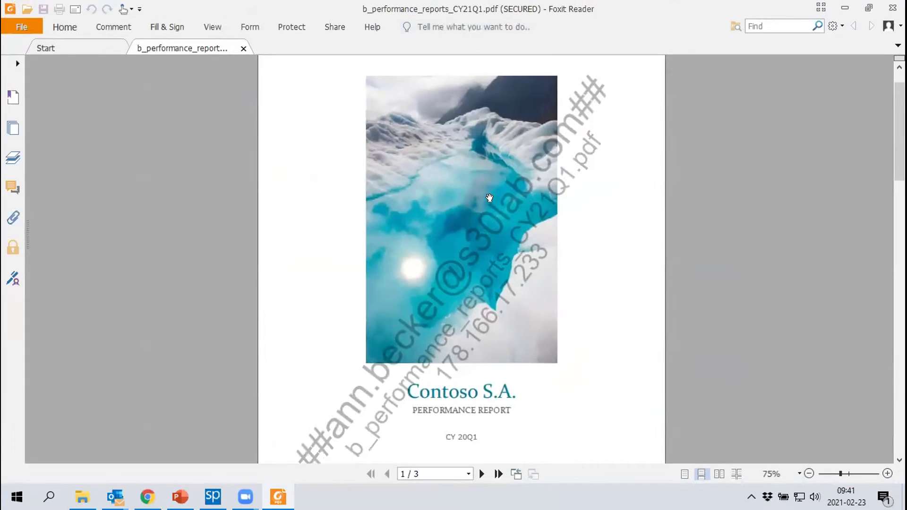
pyautogui.doubleClick(592, 8)
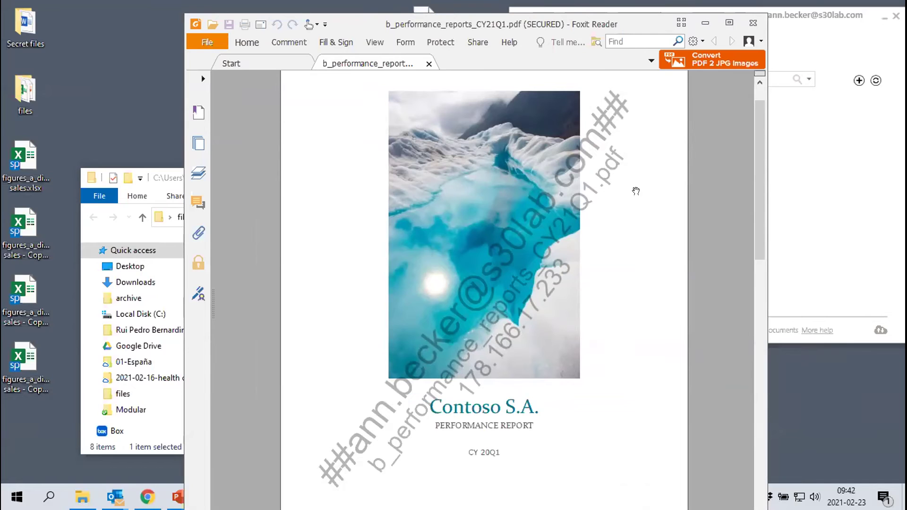
pyautogui.click(600, 292)
pyautogui.click(752, 24)
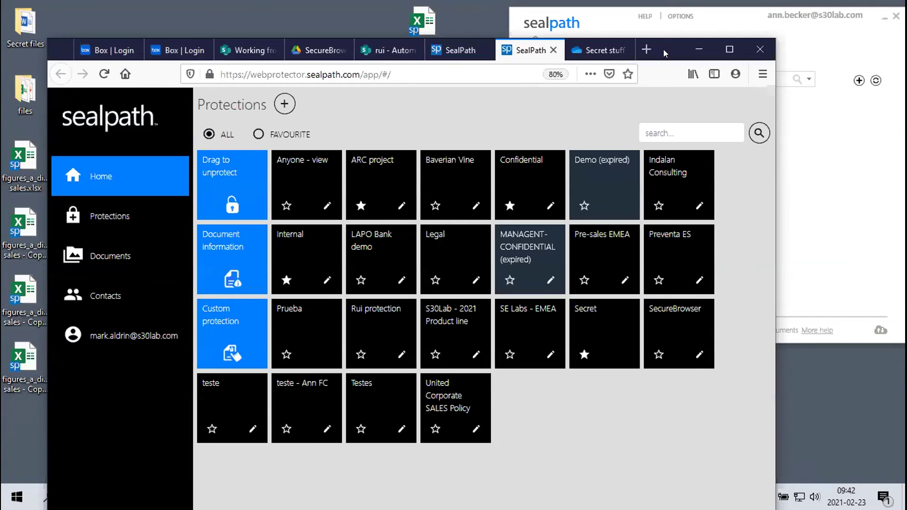
# - Maximise Firefox on the SealPath web portal and show the Documents access records
pyautogui.hotkey('ctrl', '+')
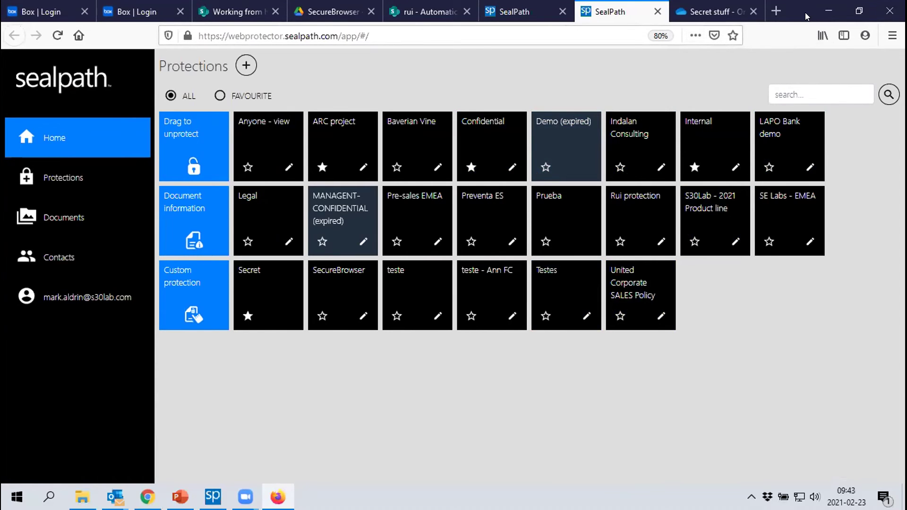
pyautogui.moveTo(804, 12); pyautogui.dragTo(657, 24)
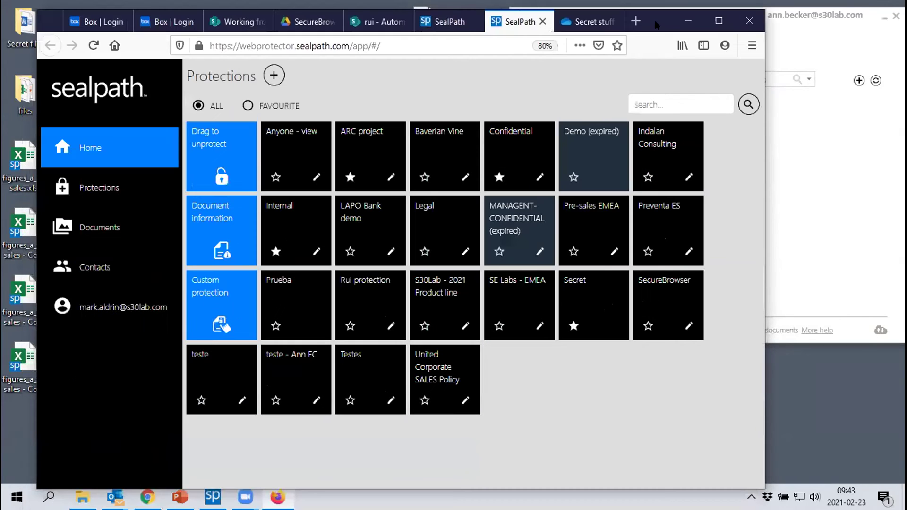
pyautogui.doubleClick(655, 25)
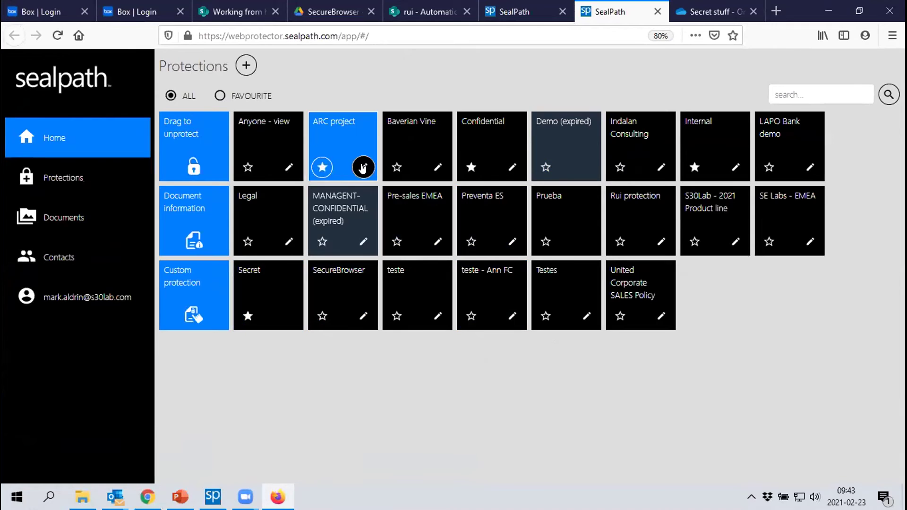
pyautogui.click(41, 212)
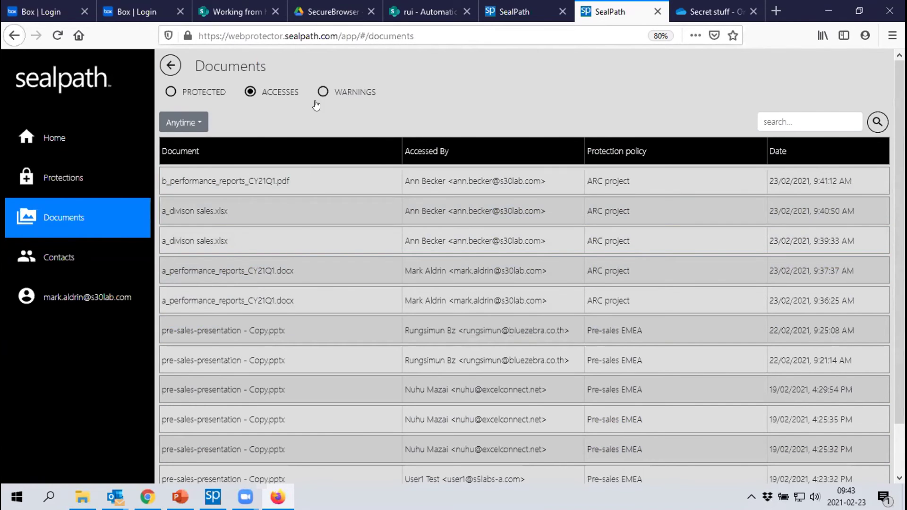
# - Open the Document Information page for a_divison sales.xlsx and review who accessed it
pyautogui.click(204, 211)
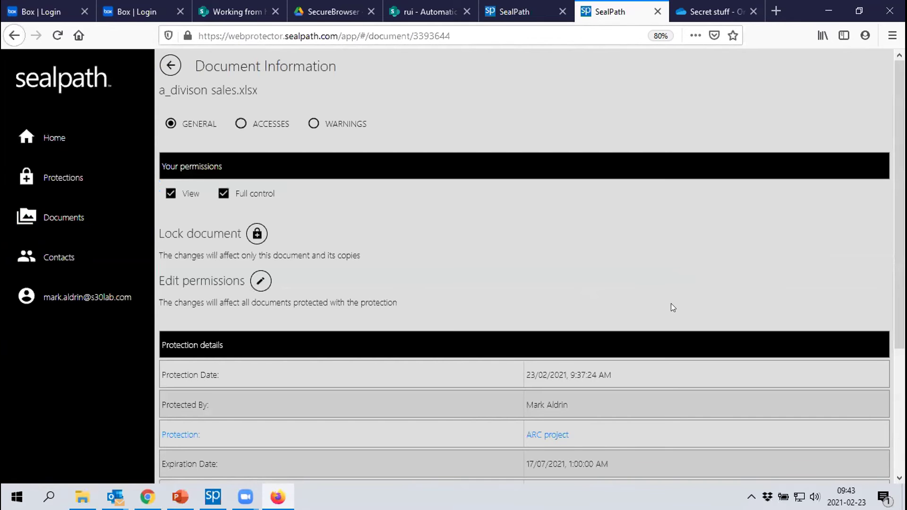
pyautogui.scroll(-3, 672, 307)
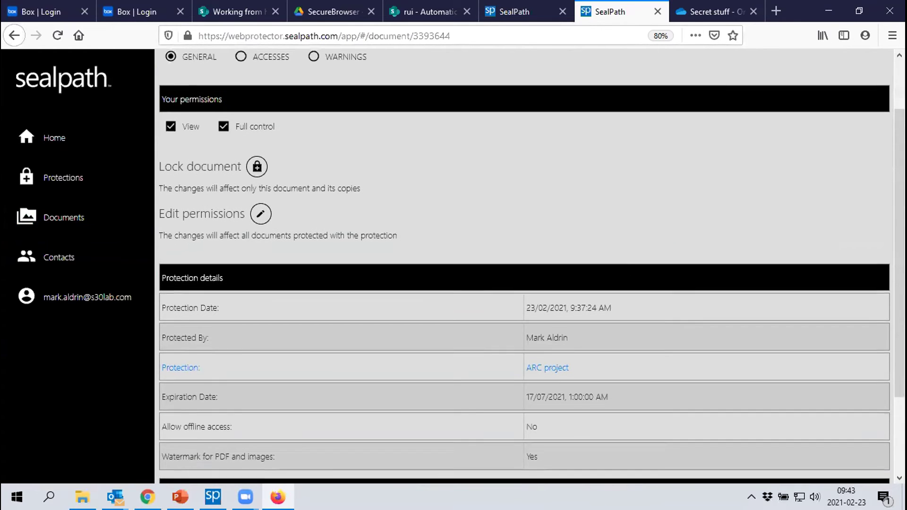
pyautogui.scroll(3, 524, 264)
pyautogui.click(239, 124)
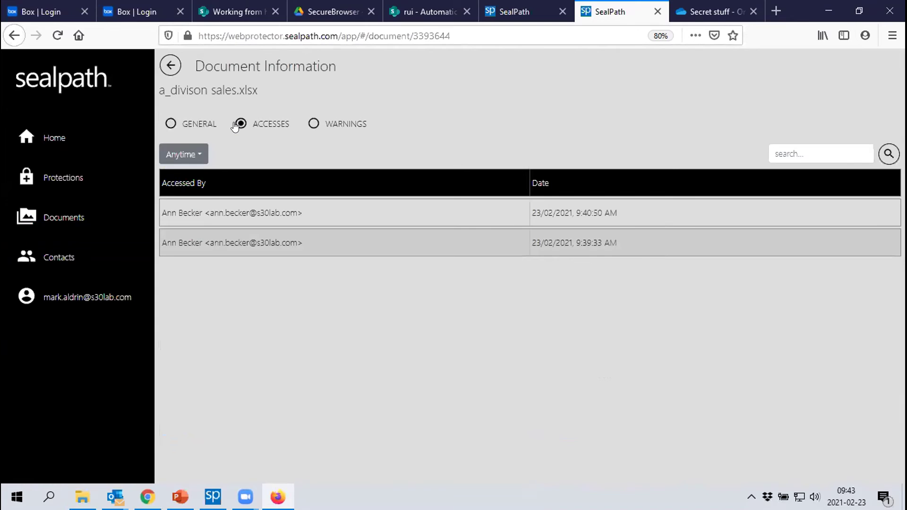
pyautogui.click(197, 126)
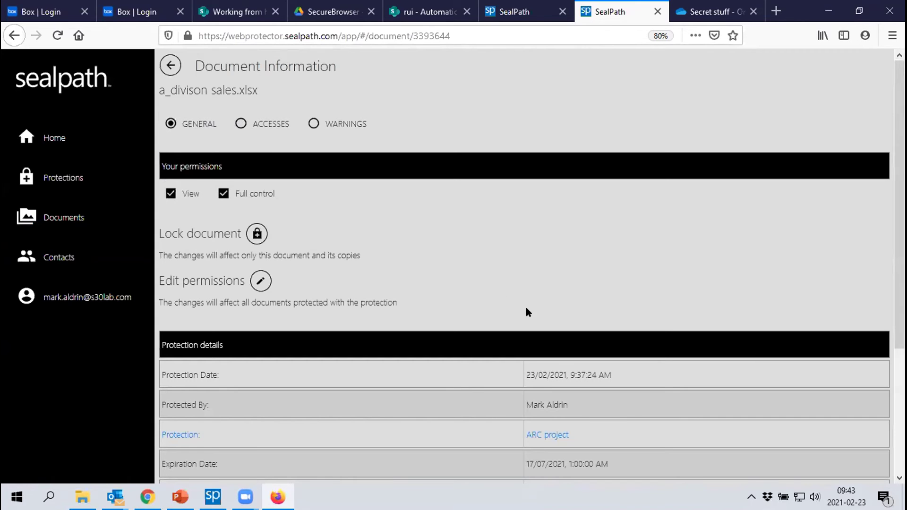
# - In the ARC project protection, remove Edit and grant Print for the second user, then save
pyautogui.click(257, 283)
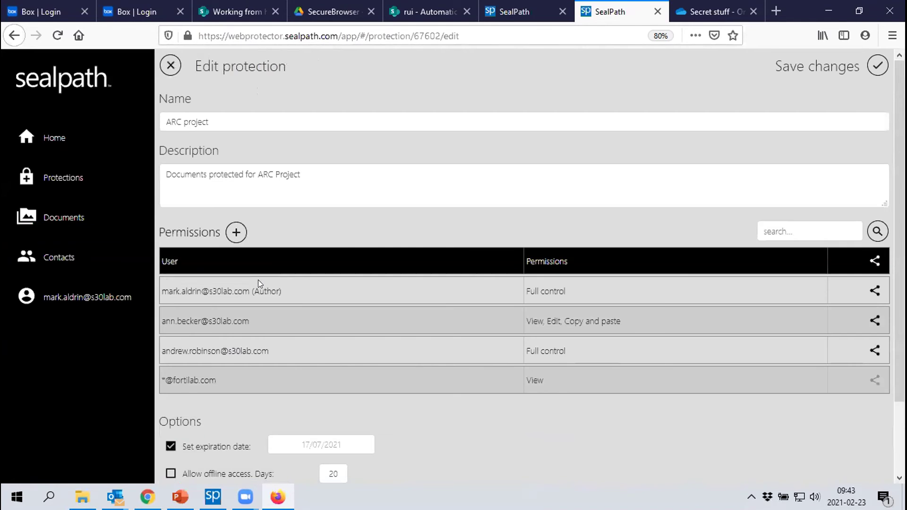
pyautogui.moveTo(229, 124); pyautogui.dragTo(157, 123)
pyautogui.click(784, 319)
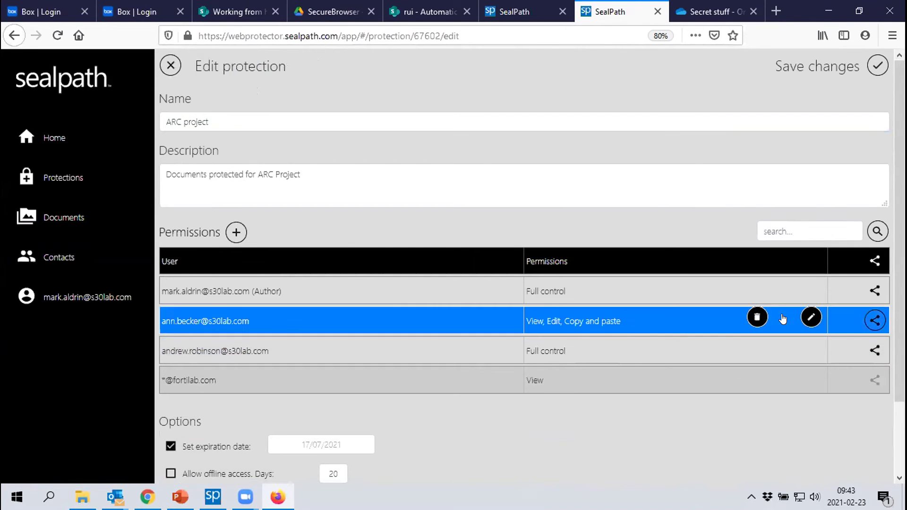
pyautogui.click(806, 318)
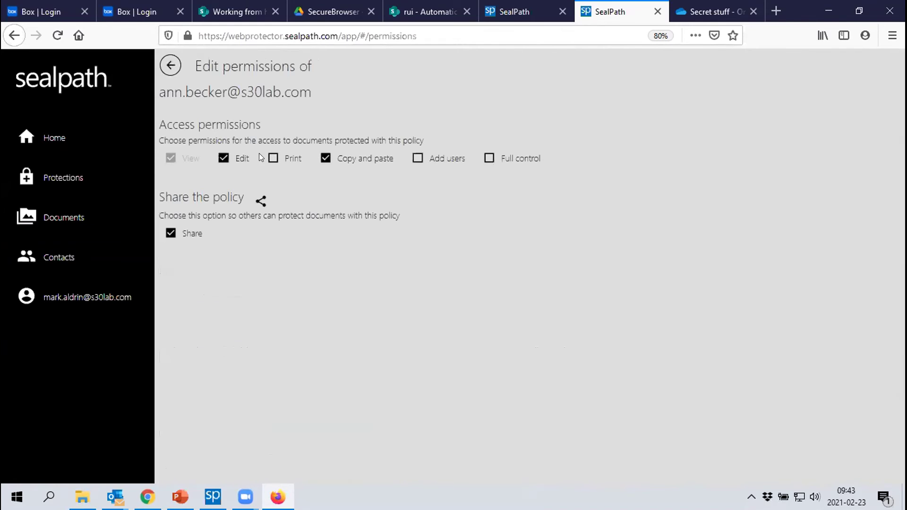
pyautogui.click(224, 158)
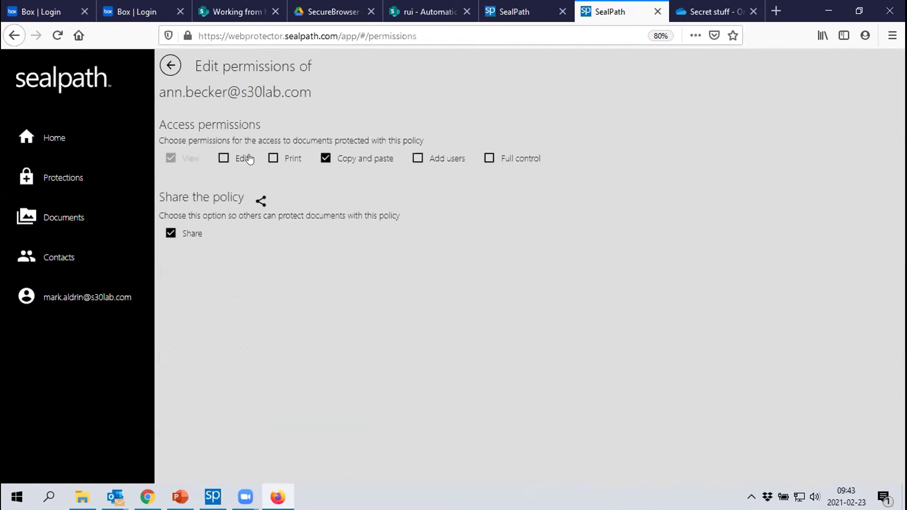
pyautogui.click(275, 158)
pyautogui.click(170, 65)
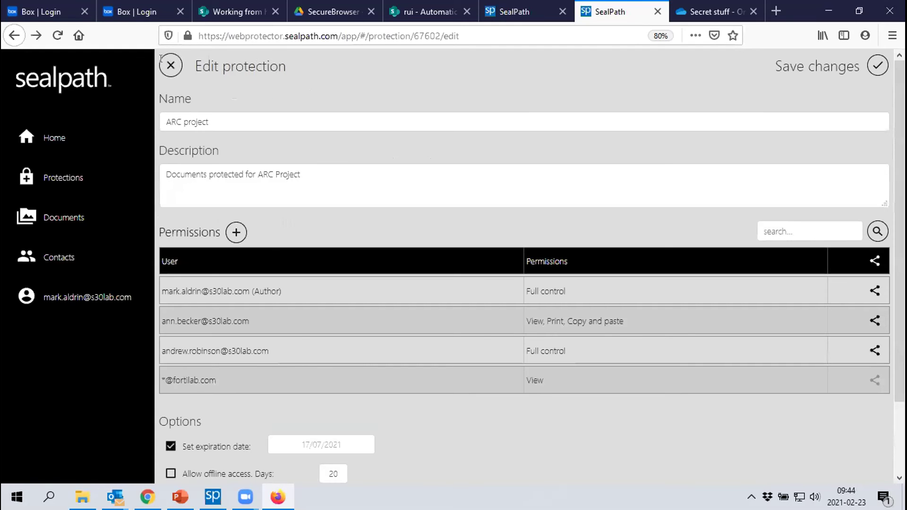
pyautogui.click(877, 66)
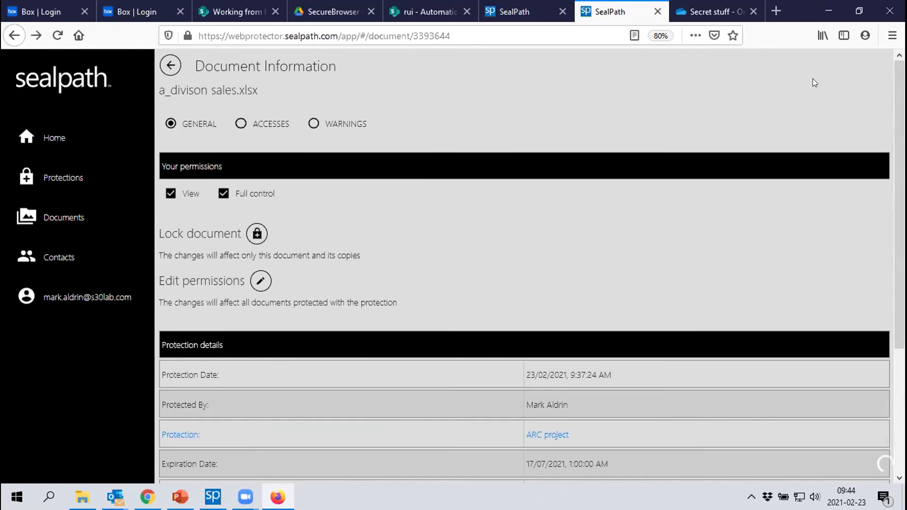
# - Lock a_divison sales.xlsx and its copies, then minimise Firefox
pyautogui.moveTo(273, 93); pyautogui.dragTo(157, 90)
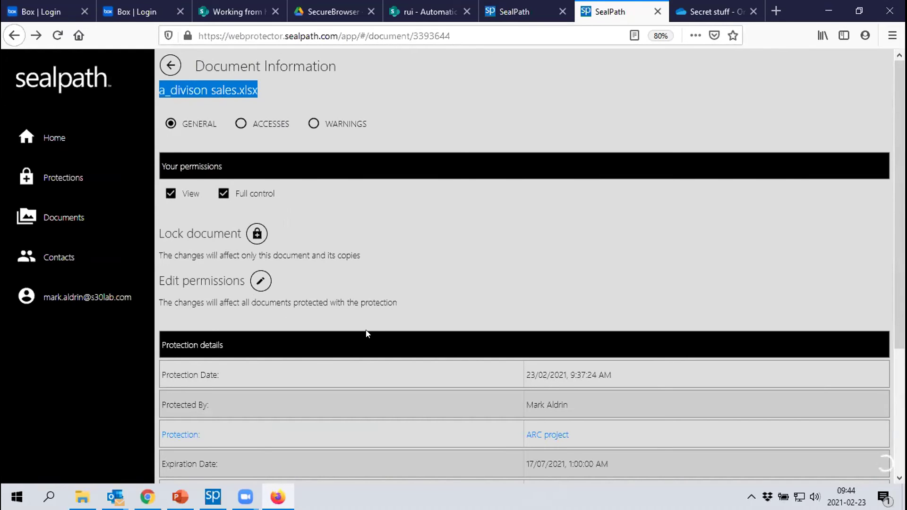
pyautogui.click(258, 236)
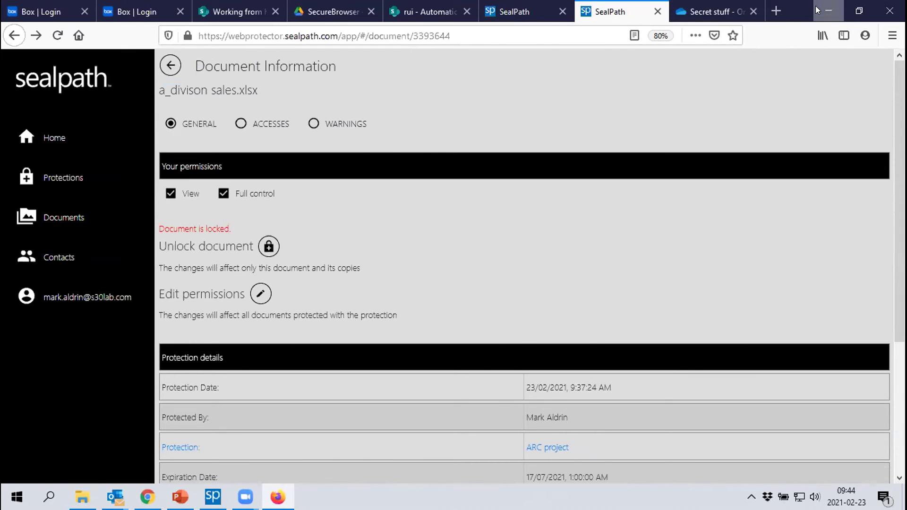
pyautogui.click(817, 10)
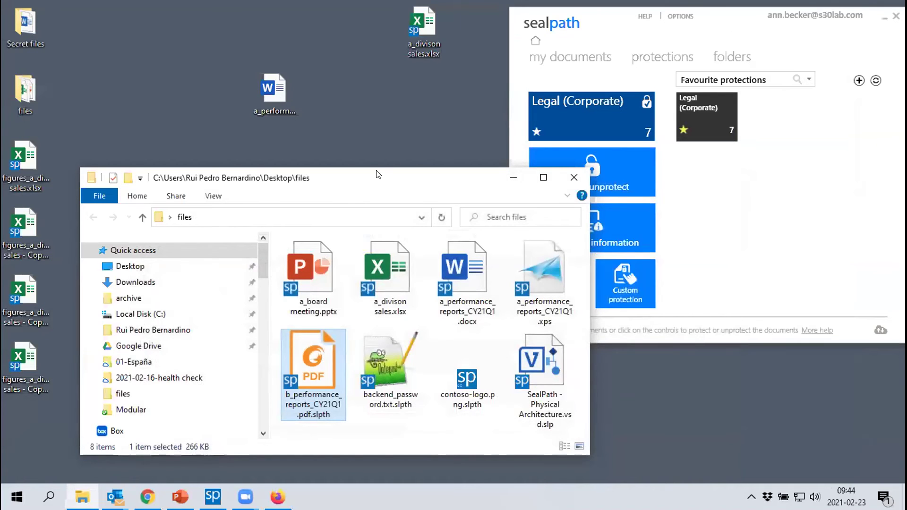
# - Open a_board meeting.pptx, confirm only View, Copy and Print are allowed, then close PowerPoint
pyautogui.moveTo(378, 175); pyautogui.dragTo(385, 145)
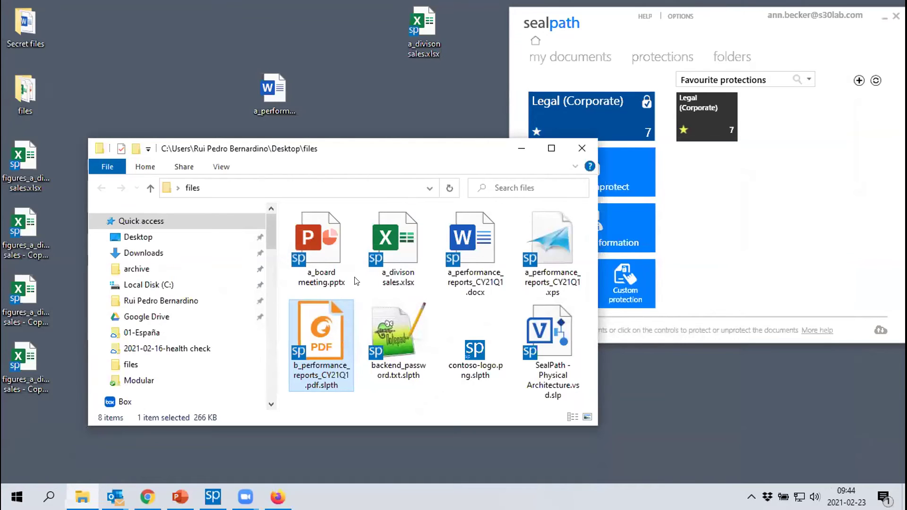
pyautogui.doubleClick(337, 254)
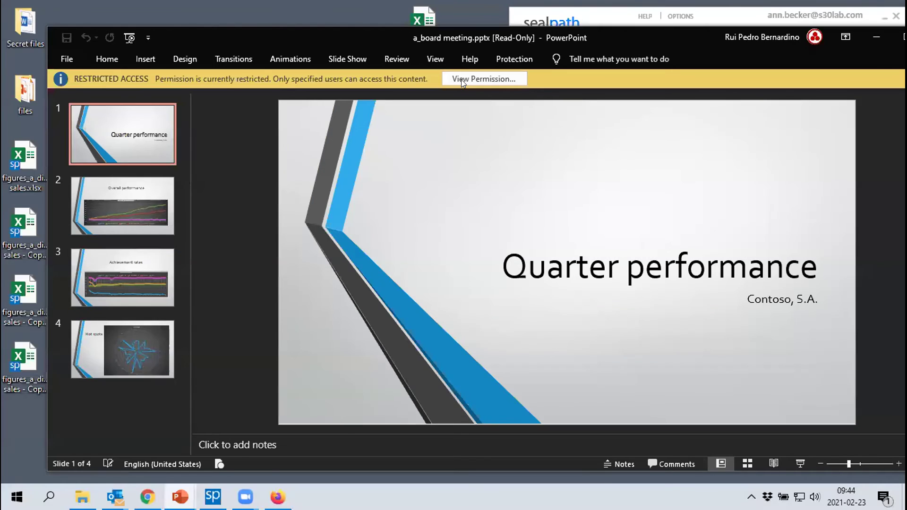
pyautogui.click(461, 79)
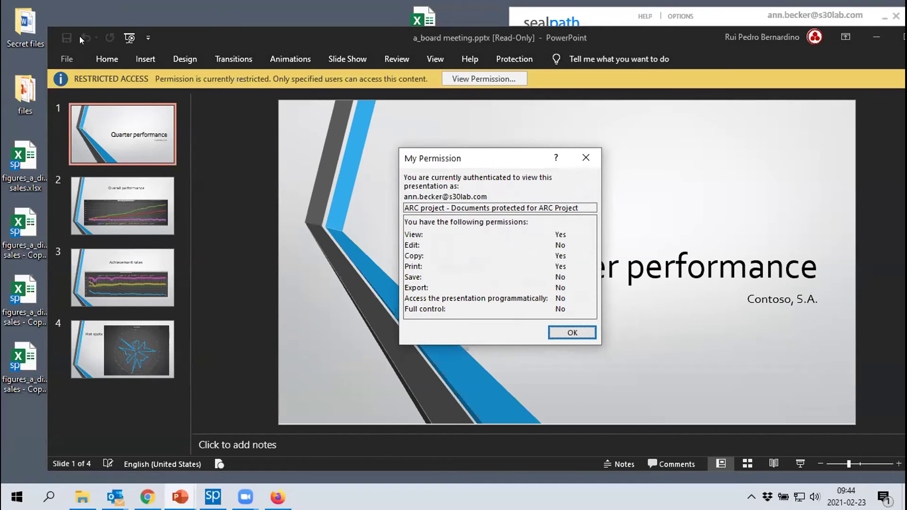
pyautogui.click(589, 332)
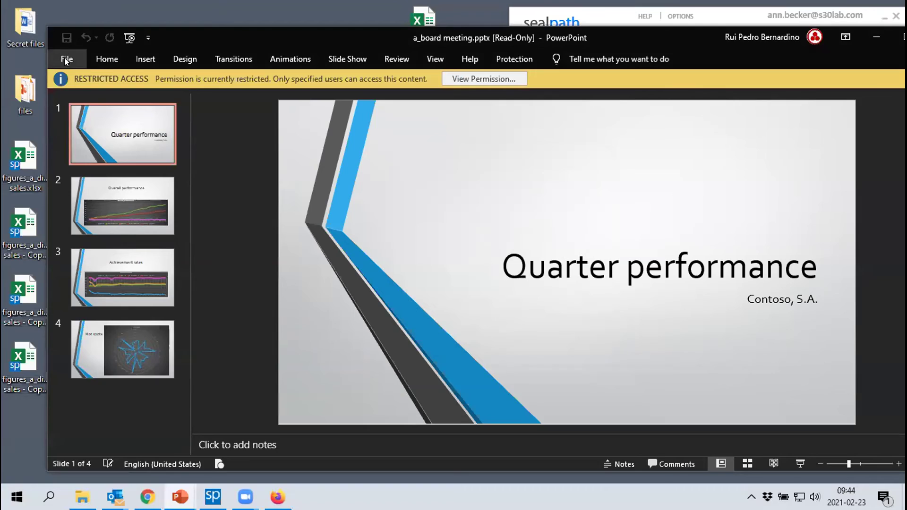
pyautogui.click(66, 58)
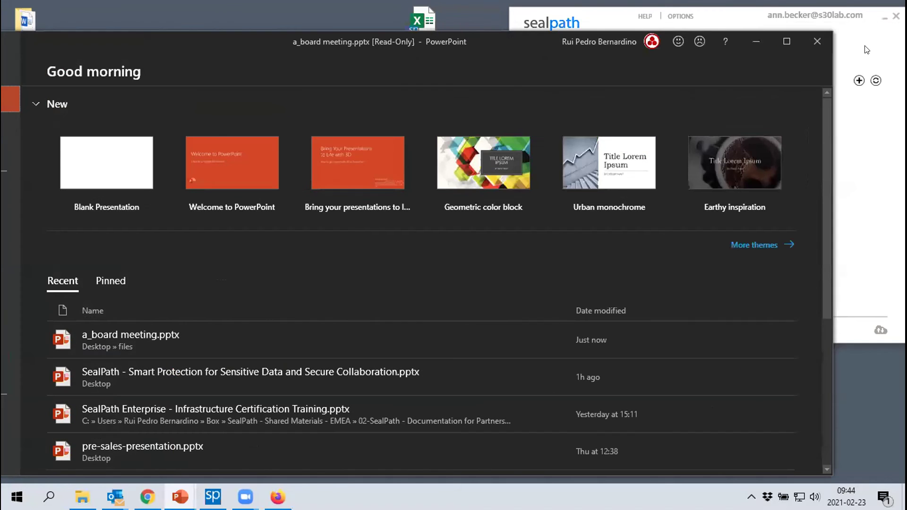
pyautogui.click(821, 45)
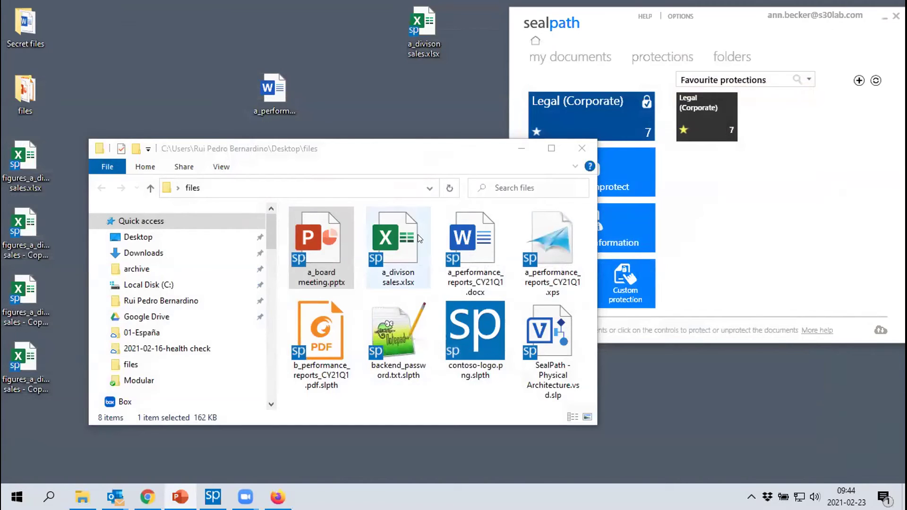
pyautogui.doubleClick(381, 252)
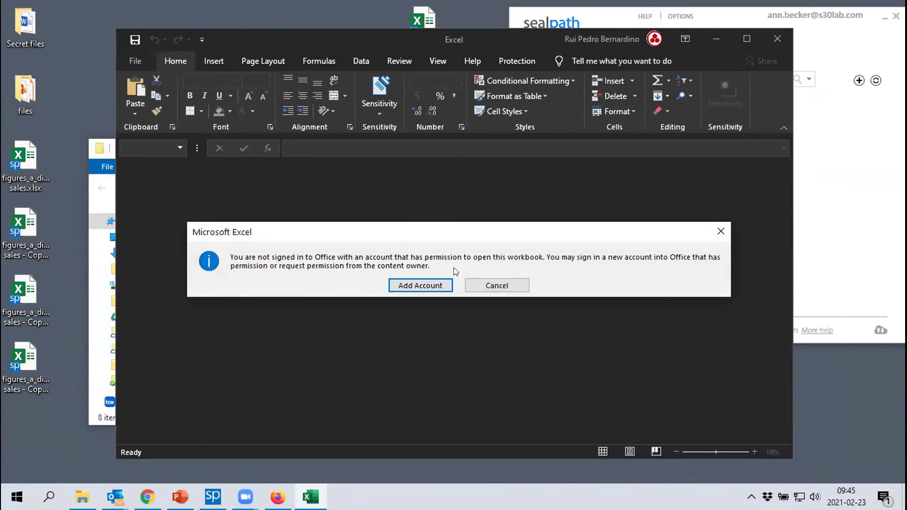
pyautogui.click(475, 286)
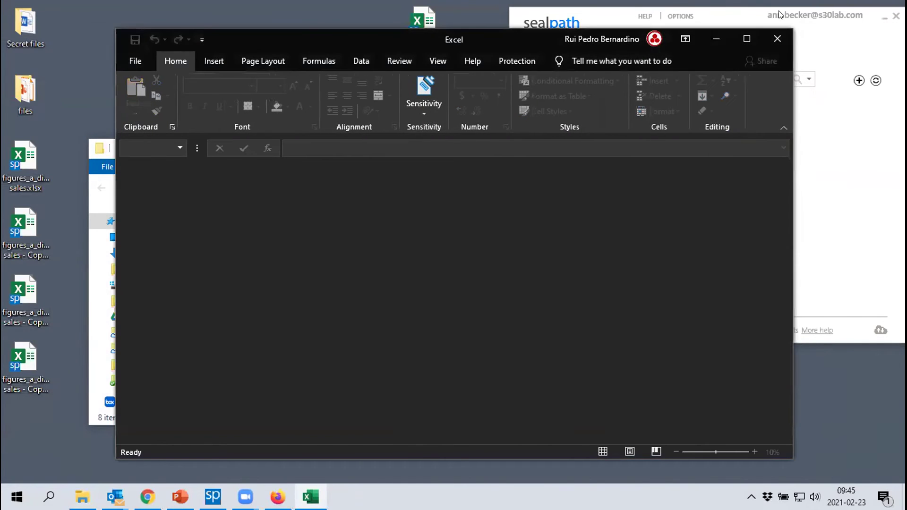
pyautogui.click(775, 40)
pyautogui.doubleClick(28, 230)
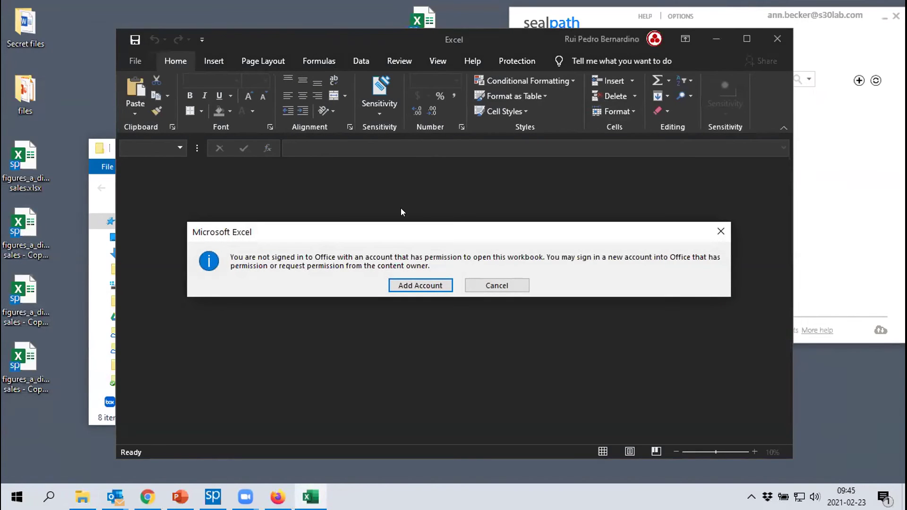
pyautogui.click(505, 289)
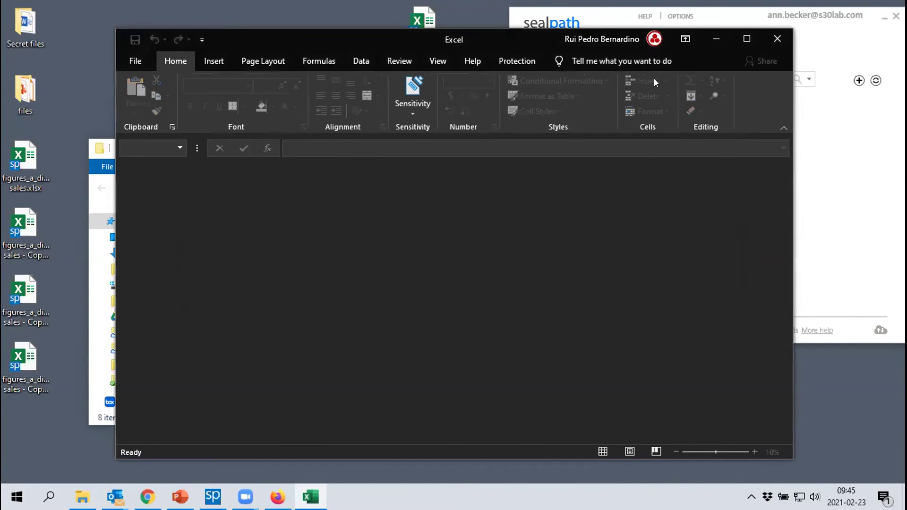
pyautogui.click(780, 36)
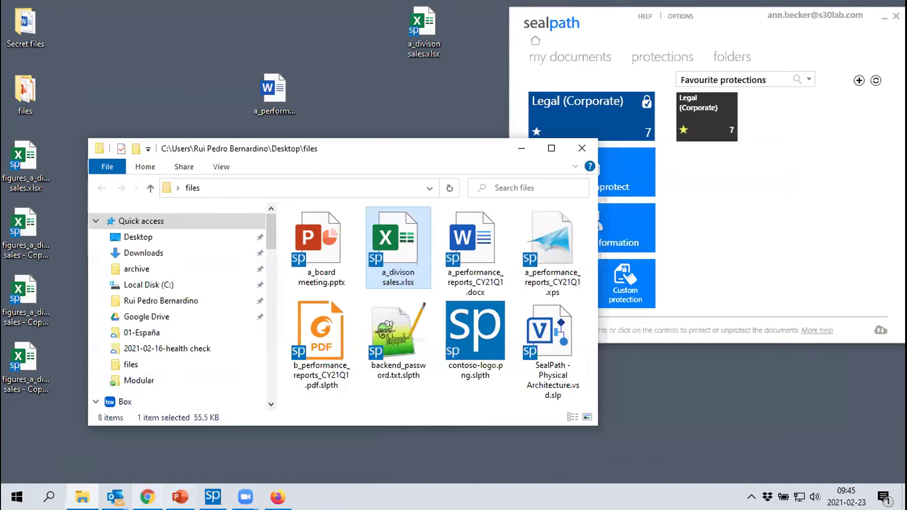
pyautogui.moveTo(148, 497)
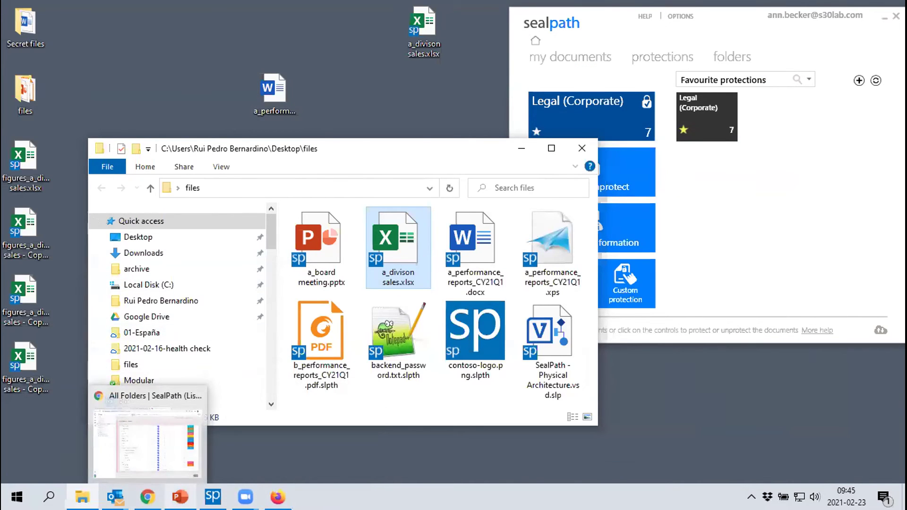
# - In Chrome, log in to SealPath as Admin with the saved administrator login and zoom the dashboard out
pyautogui.click(130, 473)
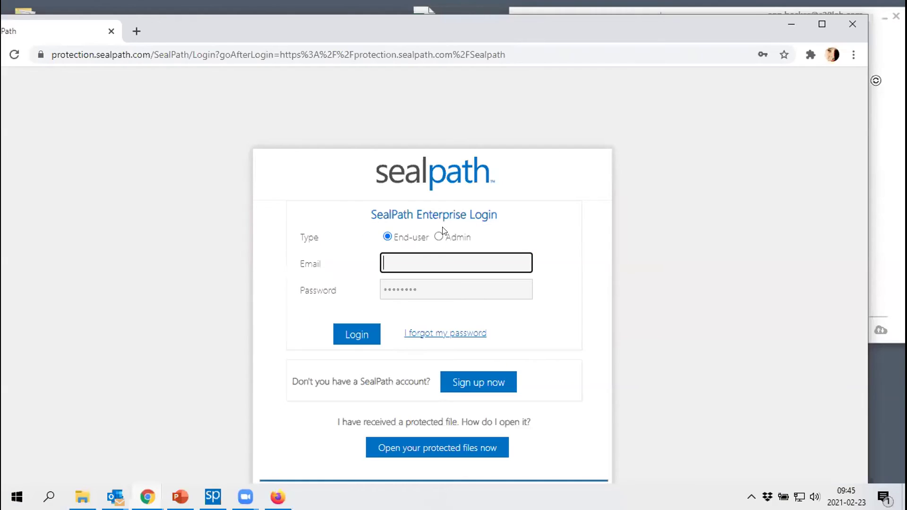
pyautogui.click(439, 236)
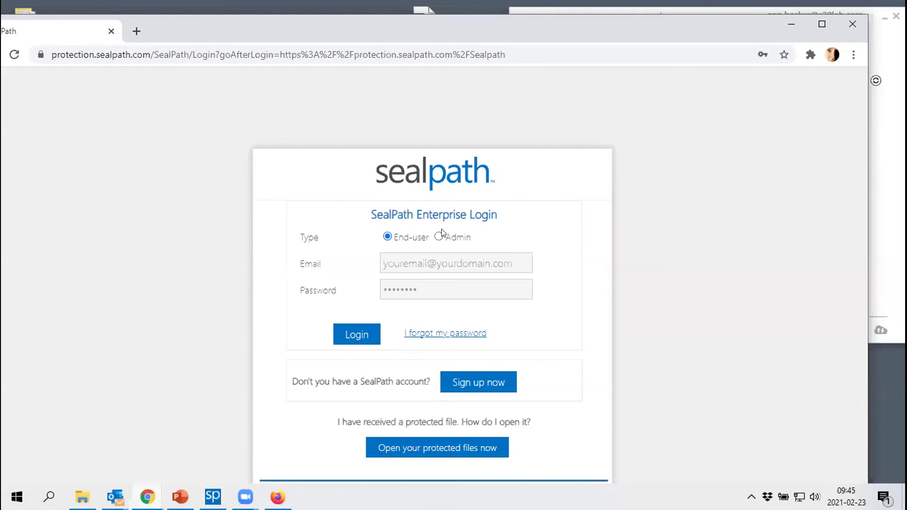
pyautogui.doubleClick(479, 16)
pyautogui.click(472, 188)
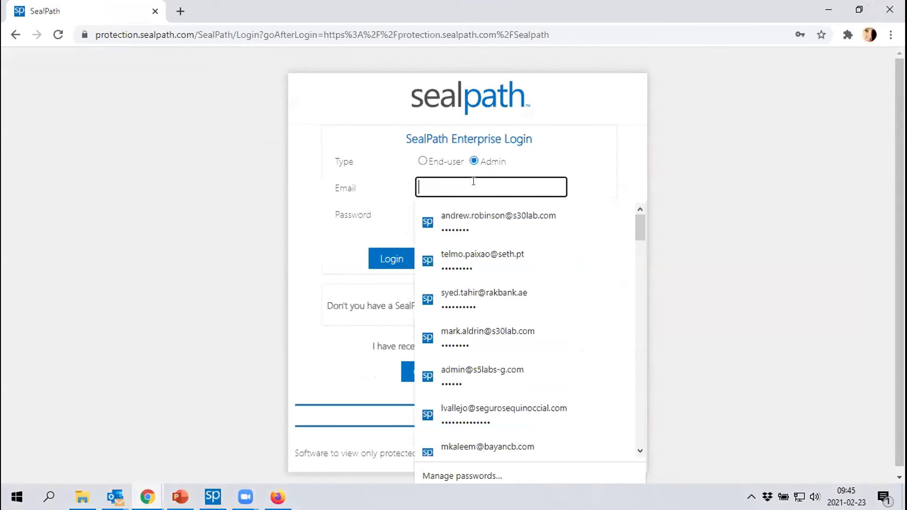
pyautogui.click(473, 219)
pyautogui.click(386, 248)
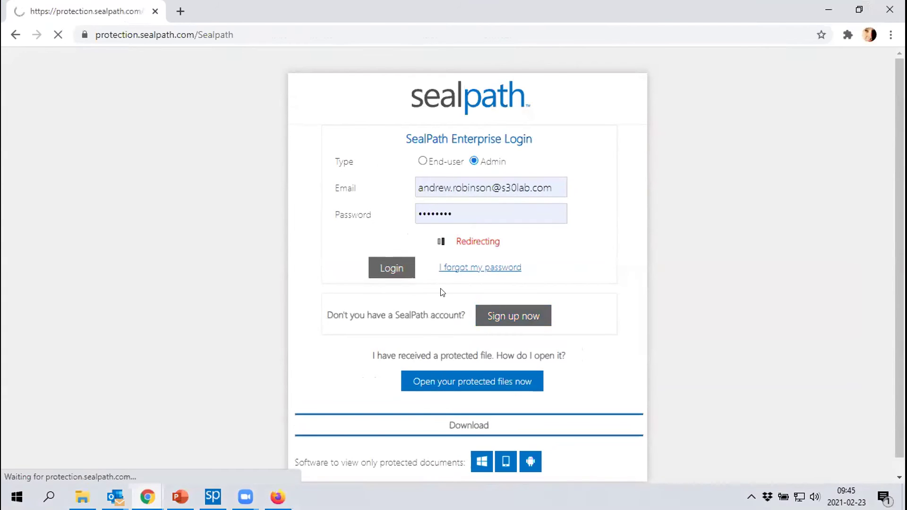
pyautogui.hotkey('ctrl', '-')
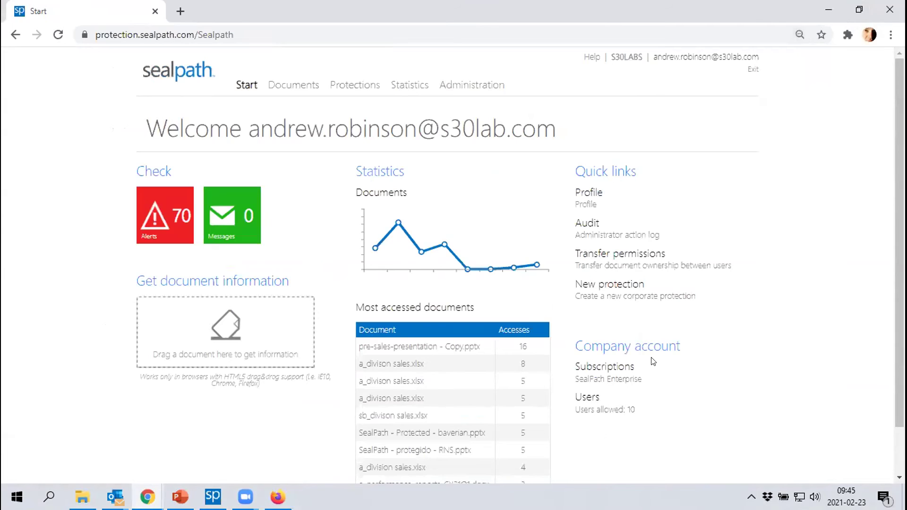
pyautogui.moveTo(278, 497)
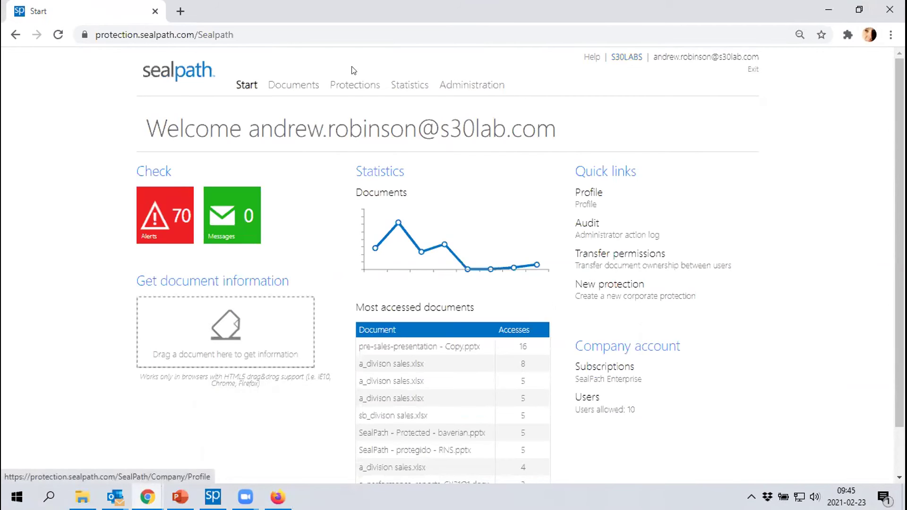
# - Open Documents > Alerts and review the Document locked alerts for a_divison sales.xlsx and the Unprotect entries
pyautogui.moveTo(298, 89)
pyautogui.click(292, 107)
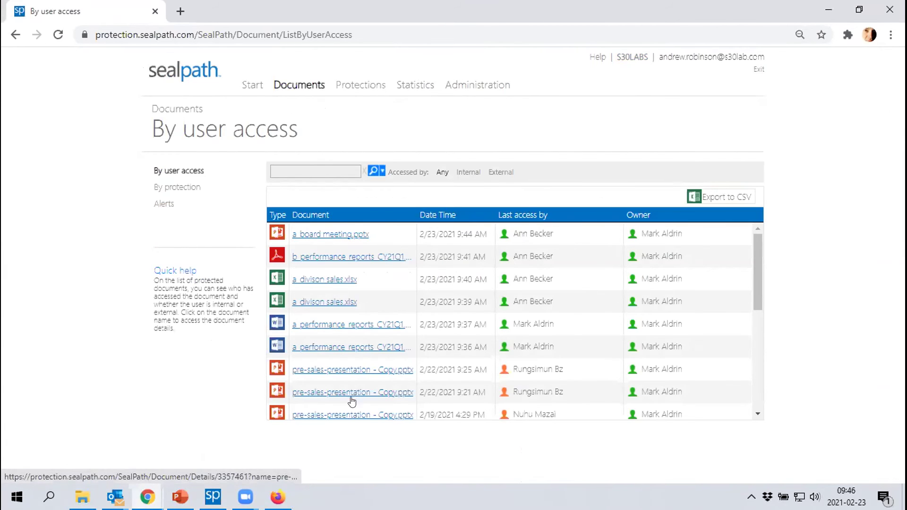
pyautogui.click(163, 204)
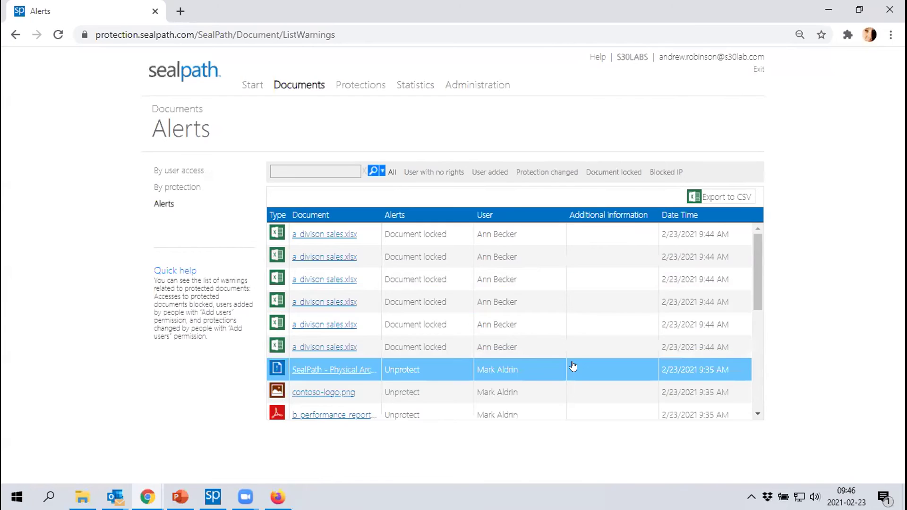
pyautogui.scroll(-1, 576, 362)
pyautogui.scroll(-1, 421, 326)
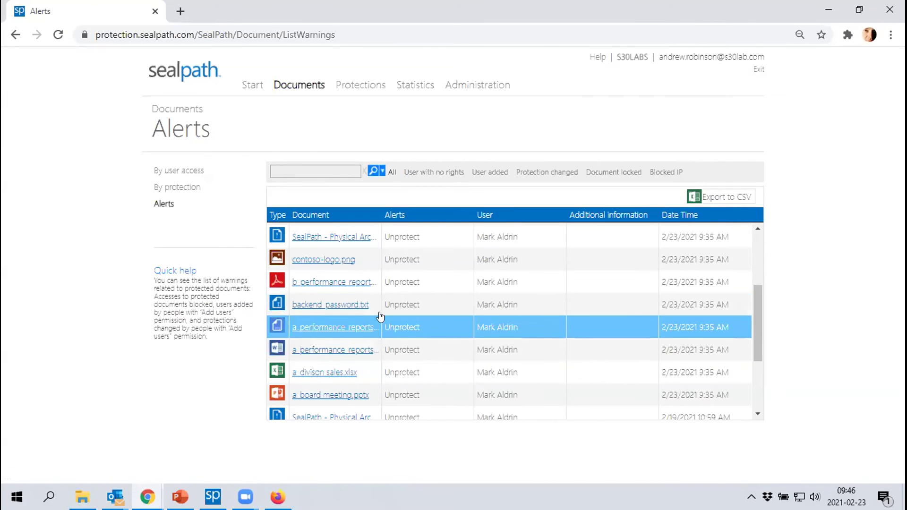
pyautogui.scroll(3, 378, 314)
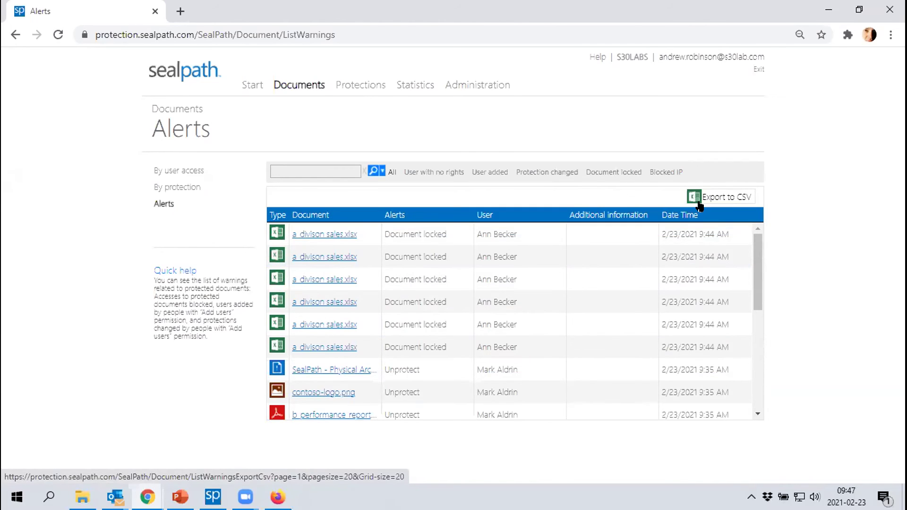
# - Scroll through the Statistics > Protections charts, then open Protections > Company protections
pyautogui.moveTo(407, 90)
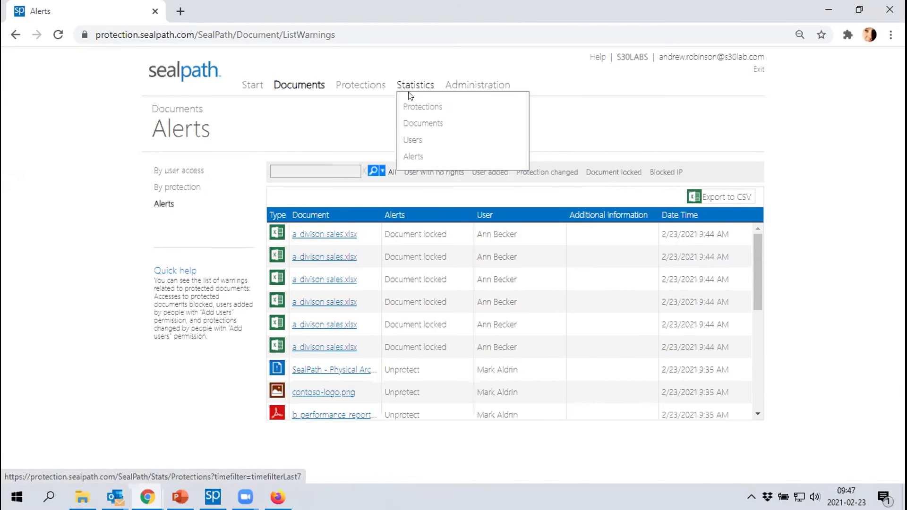
pyautogui.click(409, 107)
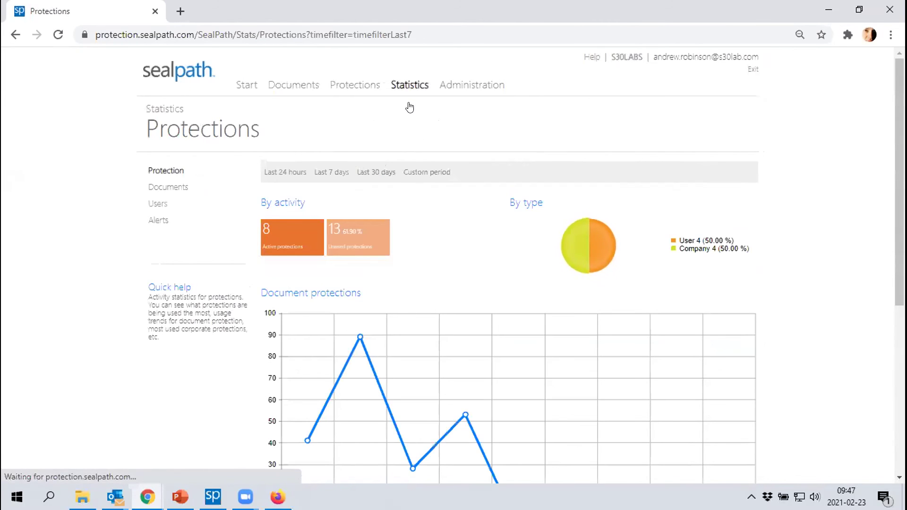
pyautogui.scroll(-3, 397, 368)
pyautogui.scroll(3, 397, 368)
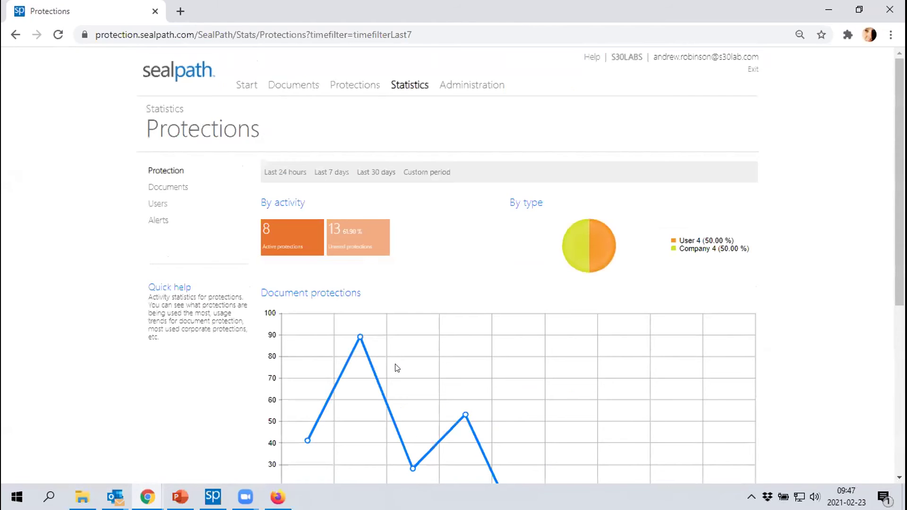
pyautogui.scroll(-3, 397, 368)
pyautogui.scroll(3, 395, 368)
pyautogui.moveTo(348, 90)
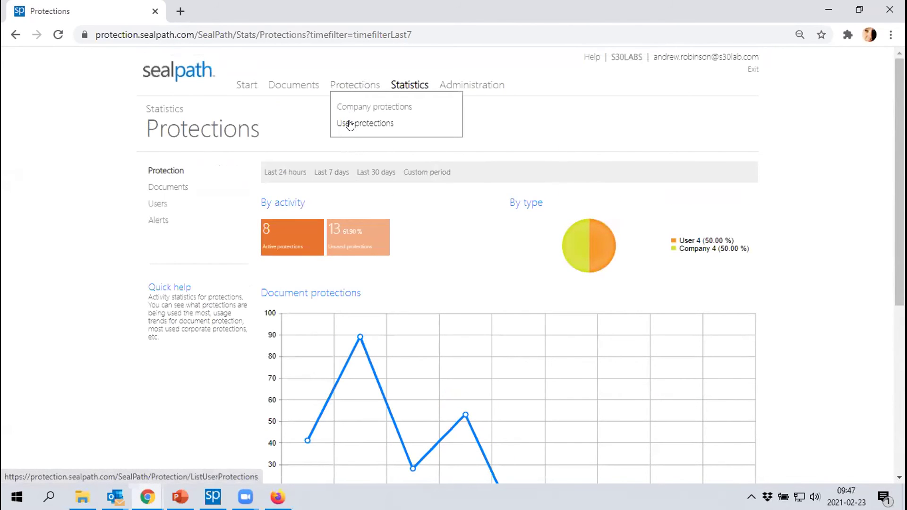
pyautogui.click(352, 109)
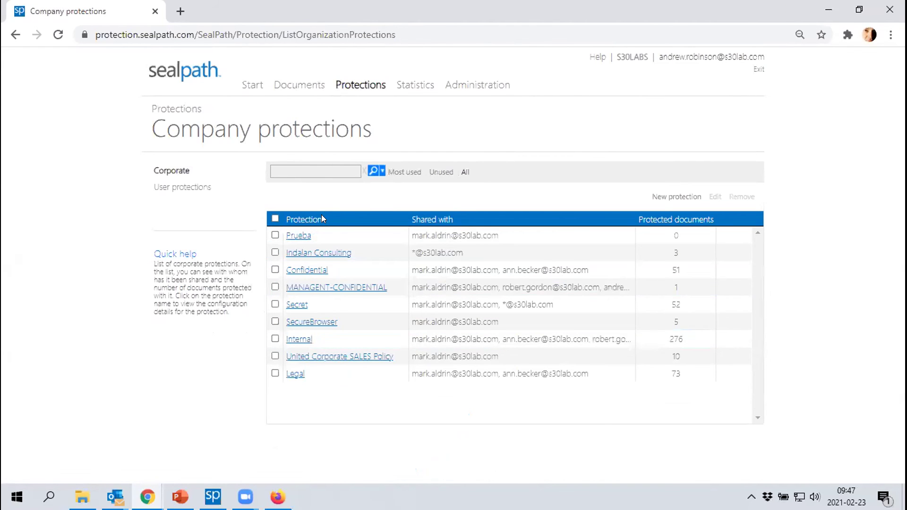
# - Open the ARC project protection from User protections and go to its Permissions
pyautogui.moveTo(368, 90)
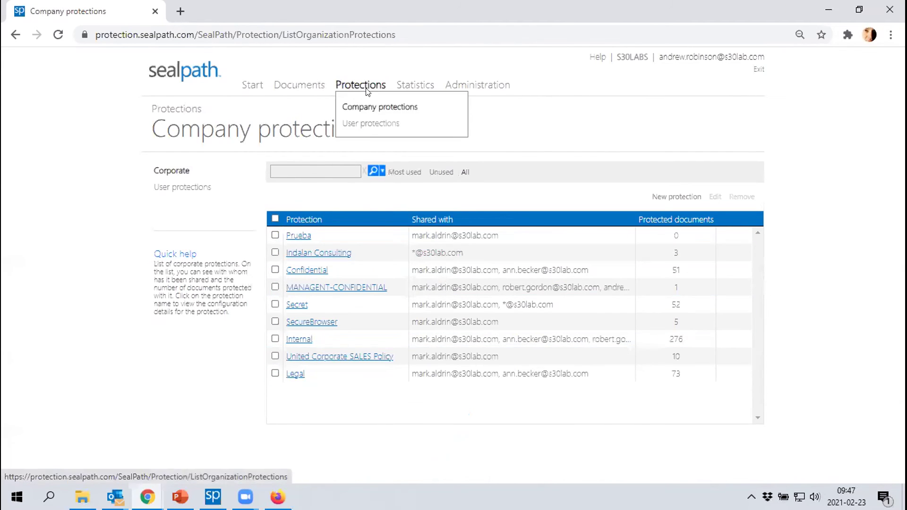
pyautogui.click(369, 124)
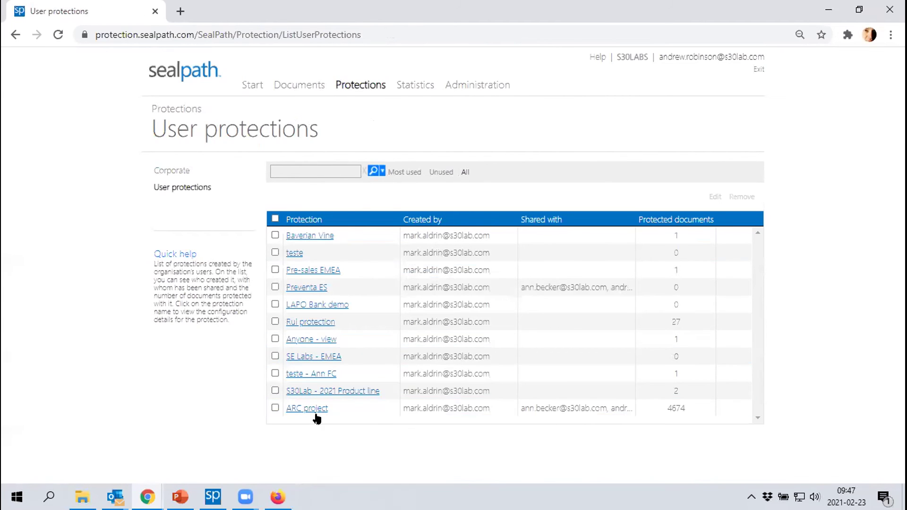
pyautogui.click(724, 409)
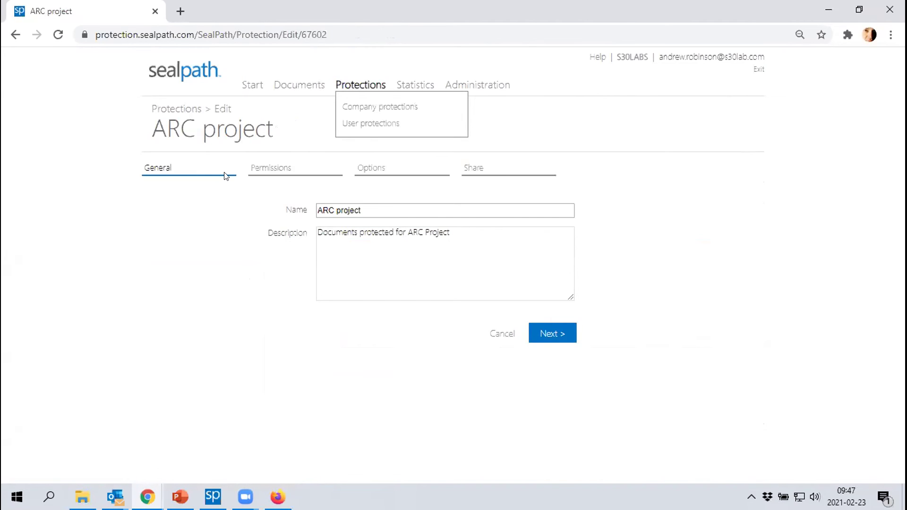
pyautogui.click(568, 337)
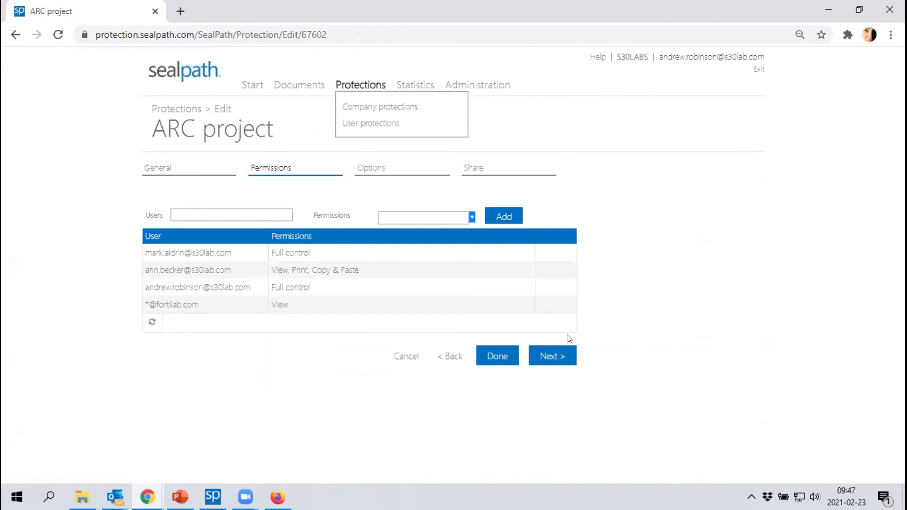
# - Give the second listed user Edit instead of Print permission and save the ARC project protection
pyautogui.moveTo(536, 280)
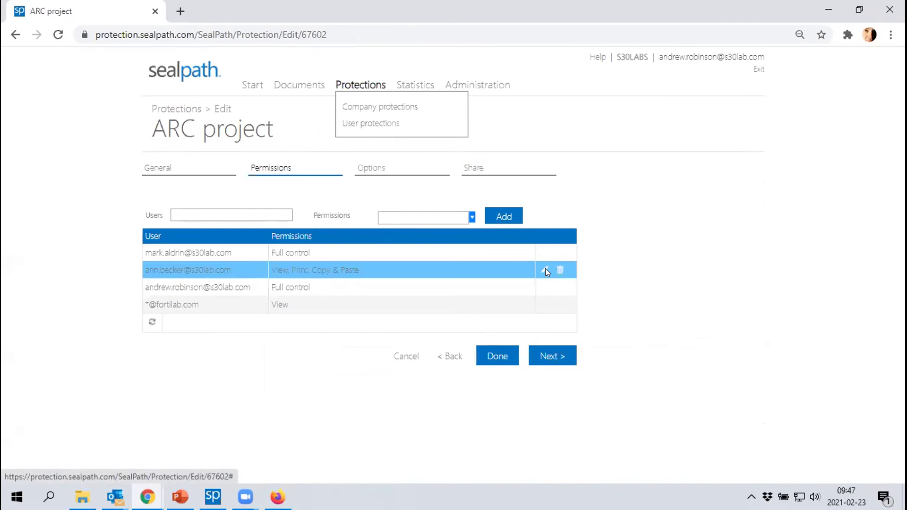
pyautogui.click(544, 270)
pyautogui.click(458, 262)
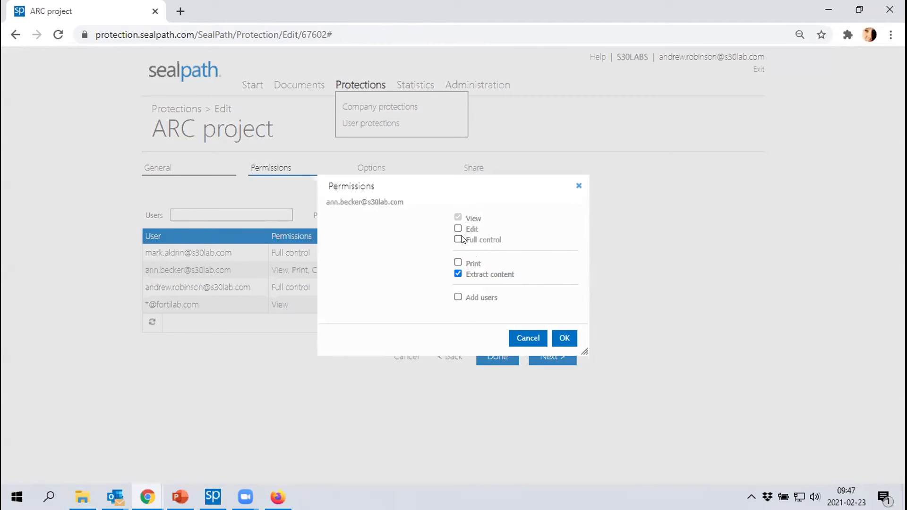
pyautogui.click(457, 228)
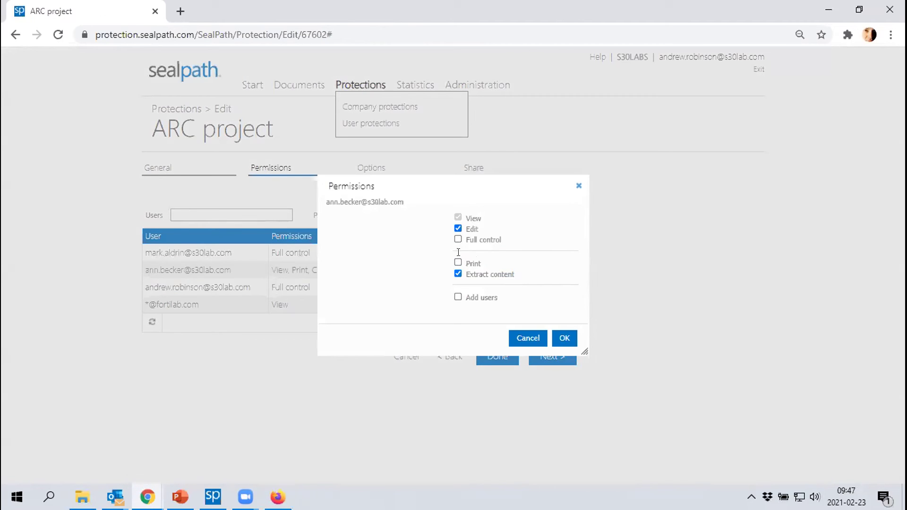
pyautogui.click(562, 339)
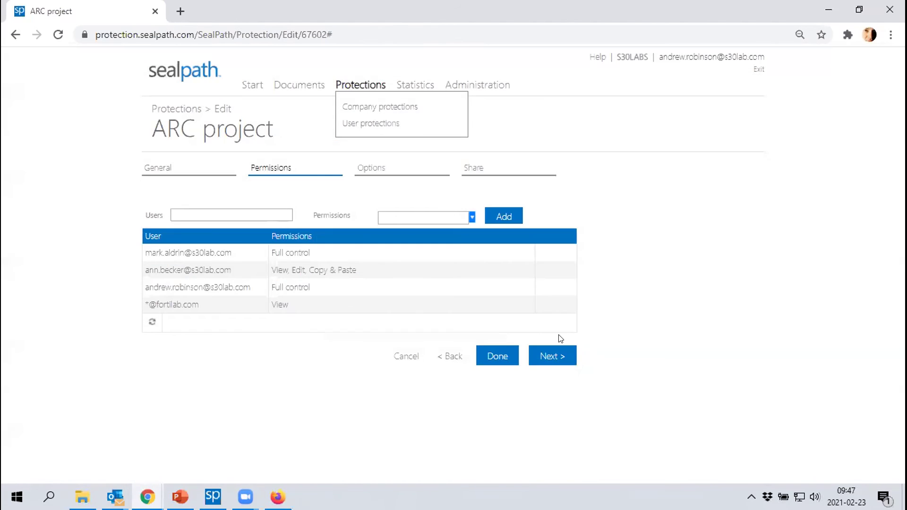
pyautogui.click(493, 355)
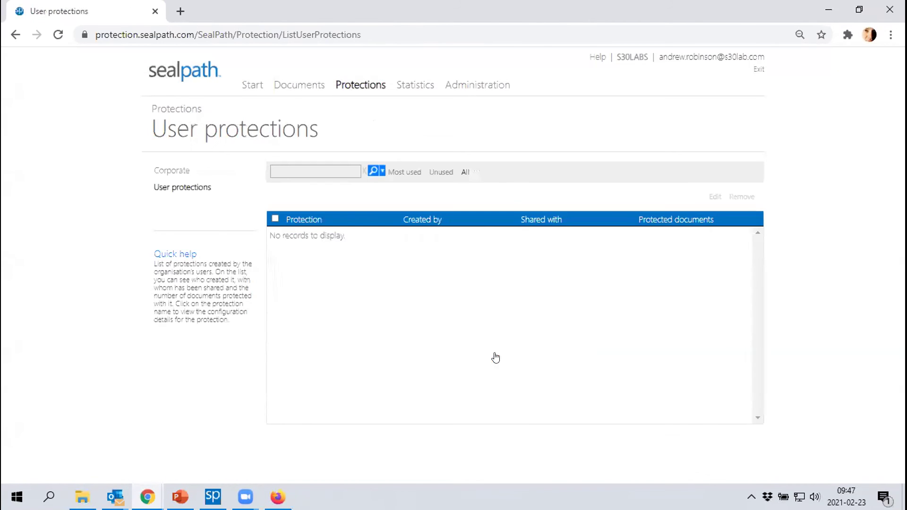
# - Reopen a_board meeting.pptx in PowerPoint, check its restricted access on the File screen, and close PowerPoint
pyautogui.click(825, 9)
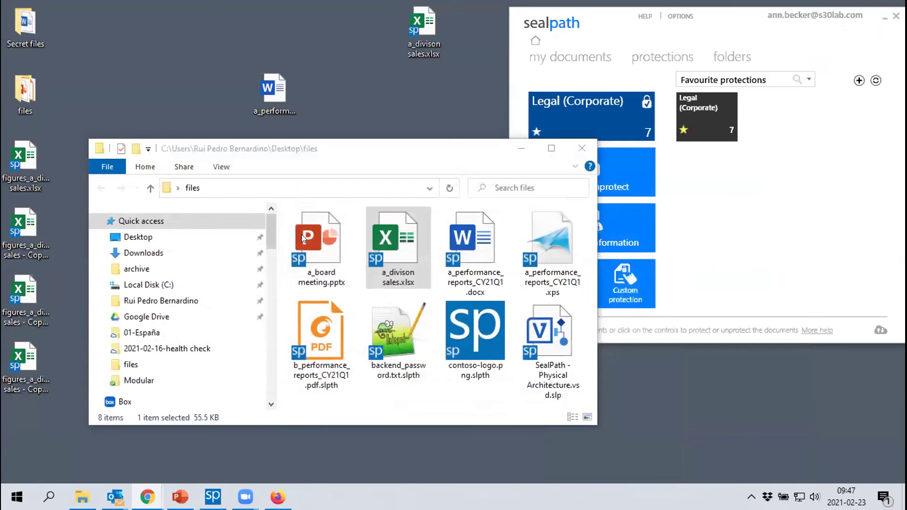
pyautogui.doubleClick(318, 253)
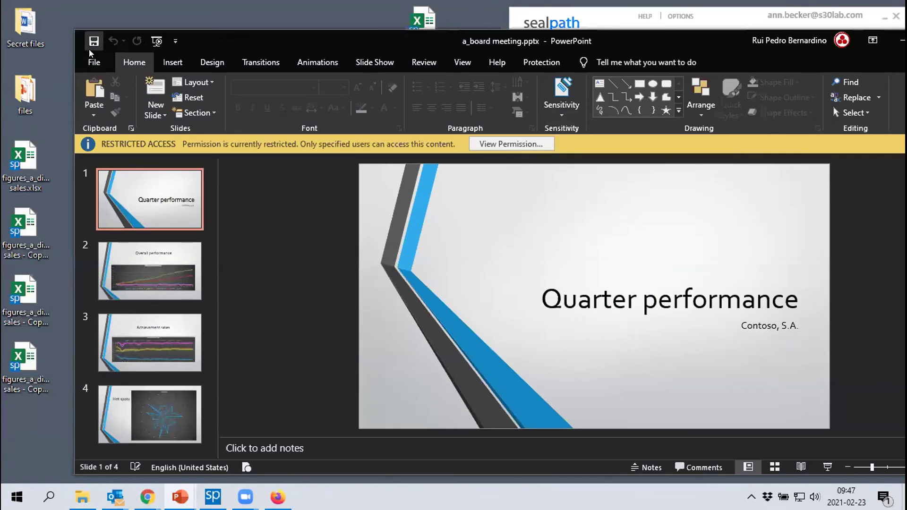
pyautogui.click(89, 59)
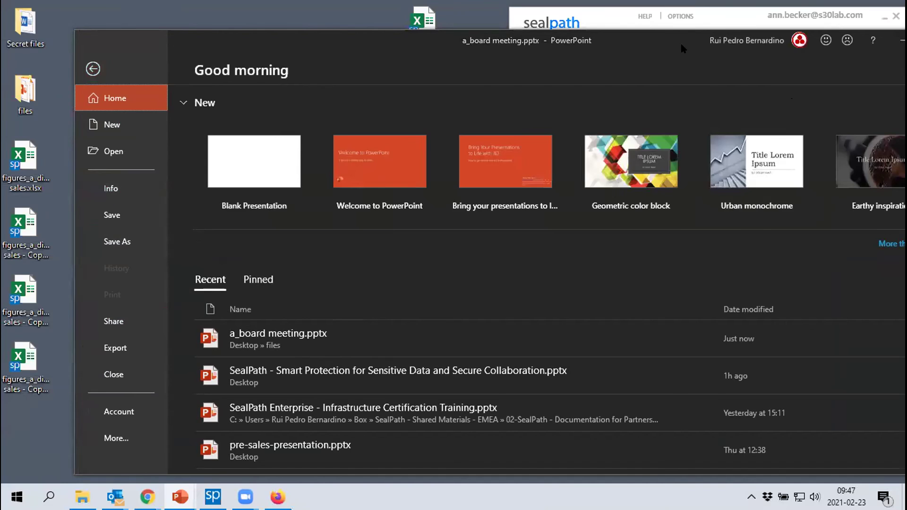
pyautogui.moveTo(560, 49); pyautogui.dragTo(448, 63)
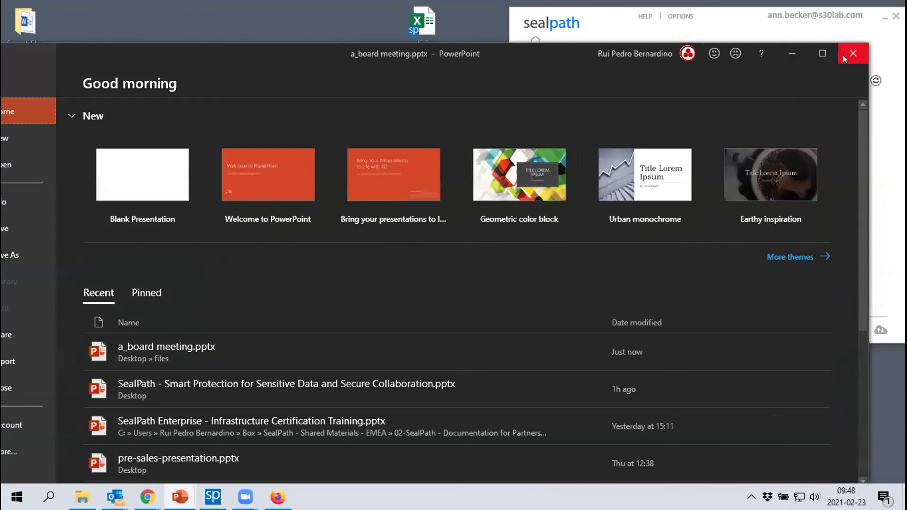
pyautogui.click(842, 54)
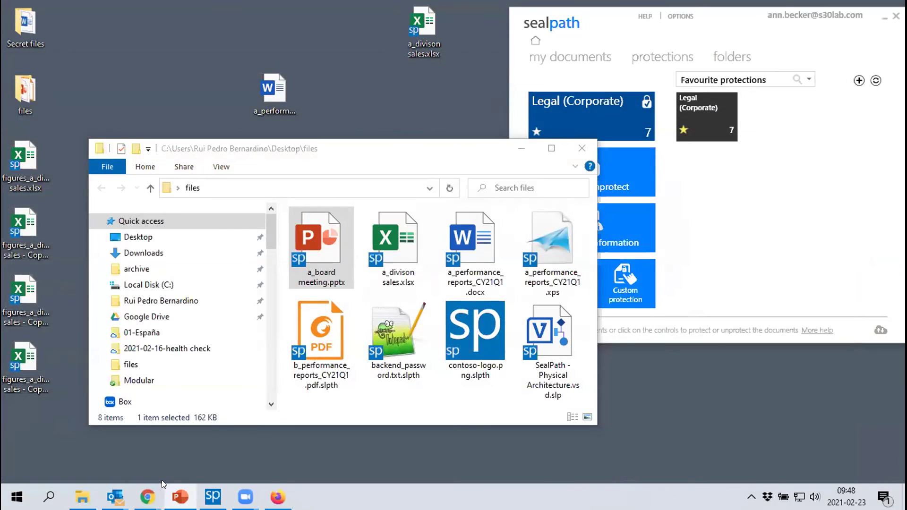
# - Bring back the Chrome window showing the SealPath User protections page
pyautogui.moveTo(163, 484)
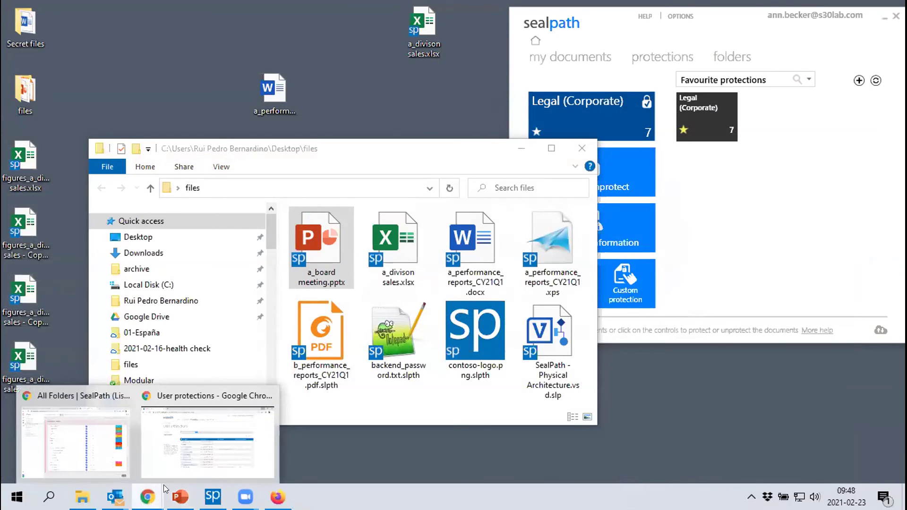
pyautogui.click(220, 428)
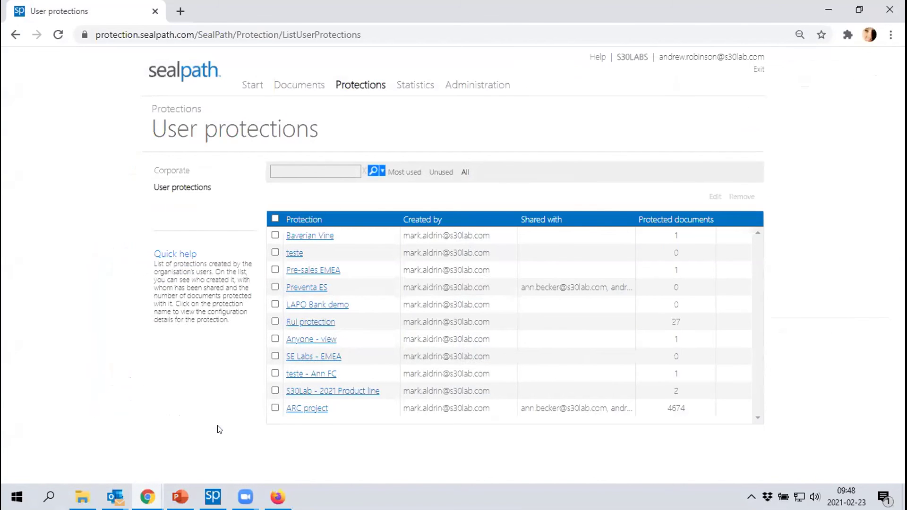